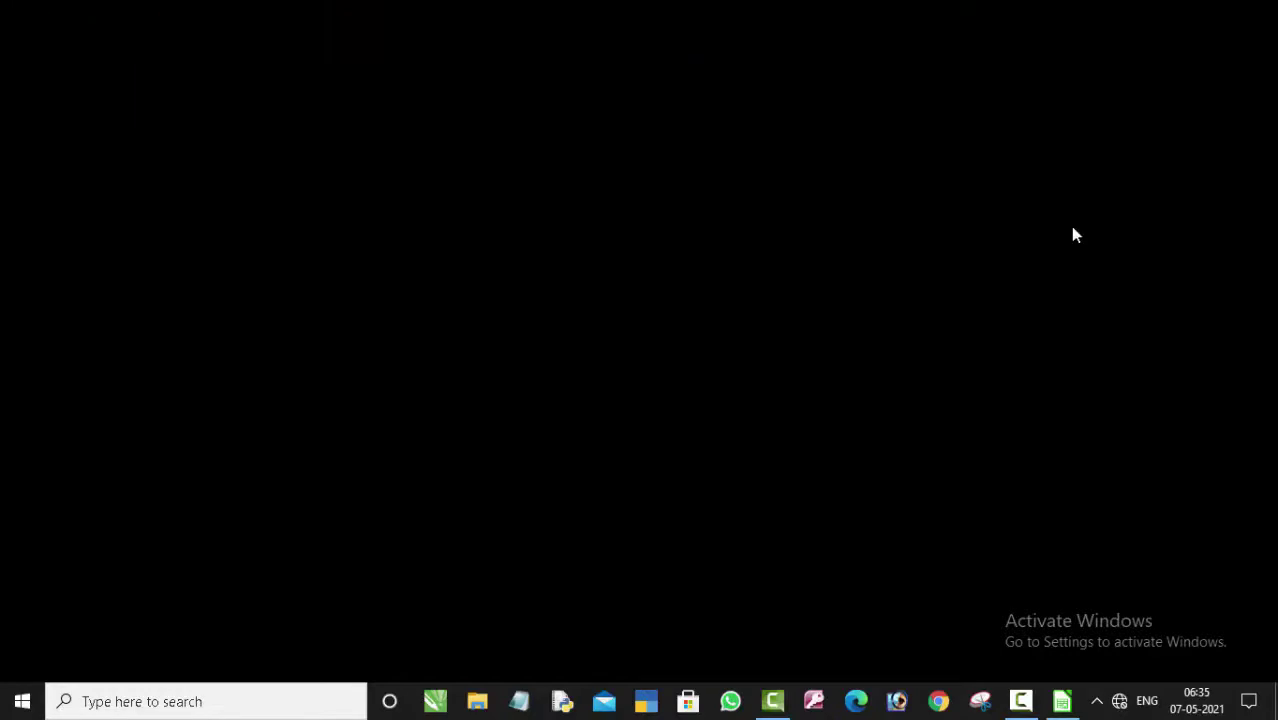
pyautogui.rightClick(1037, 187)
pyautogui.click(1079, 244)
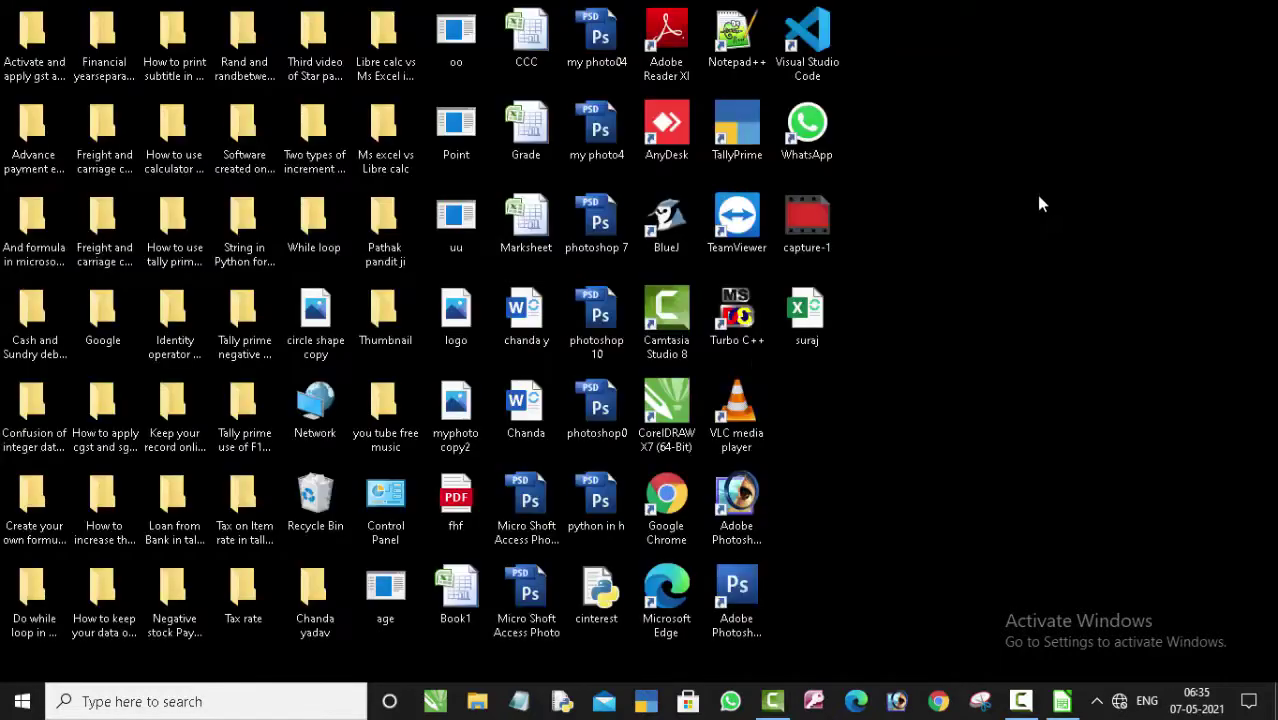
pyautogui.rightClick(1039, 197)
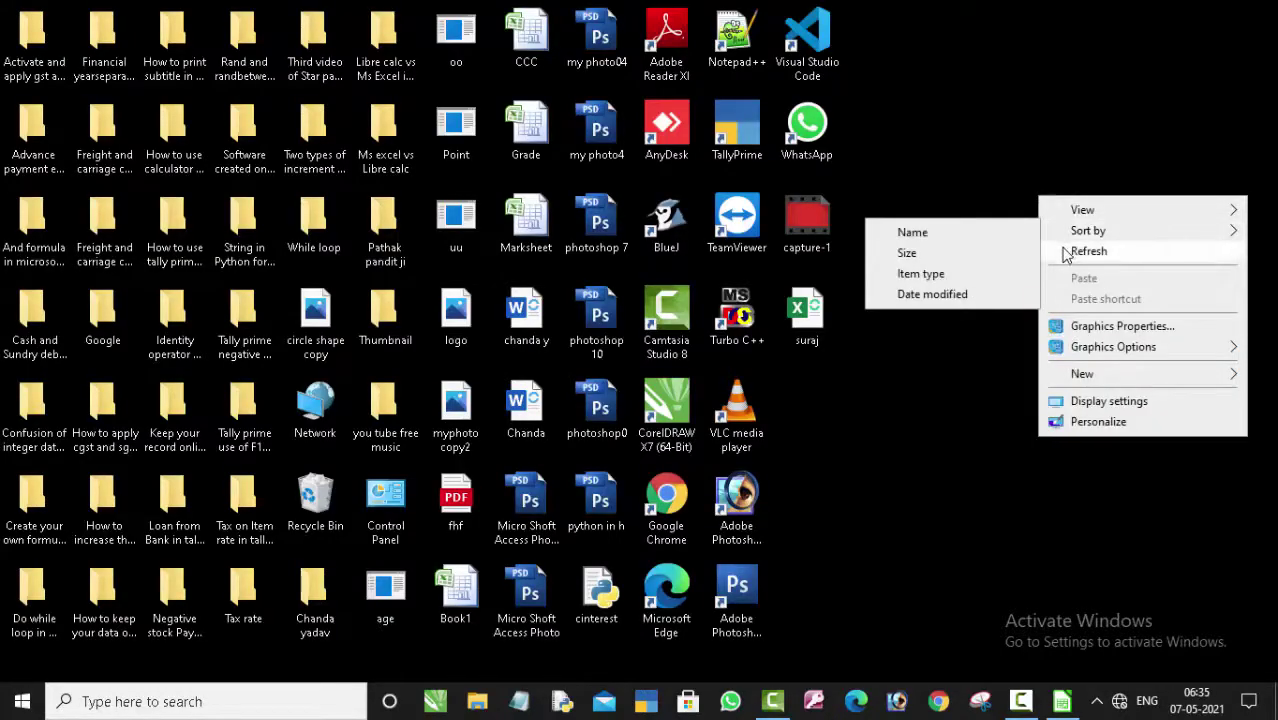
pyautogui.click(1063, 248)
pyautogui.rightClick(989, 166)
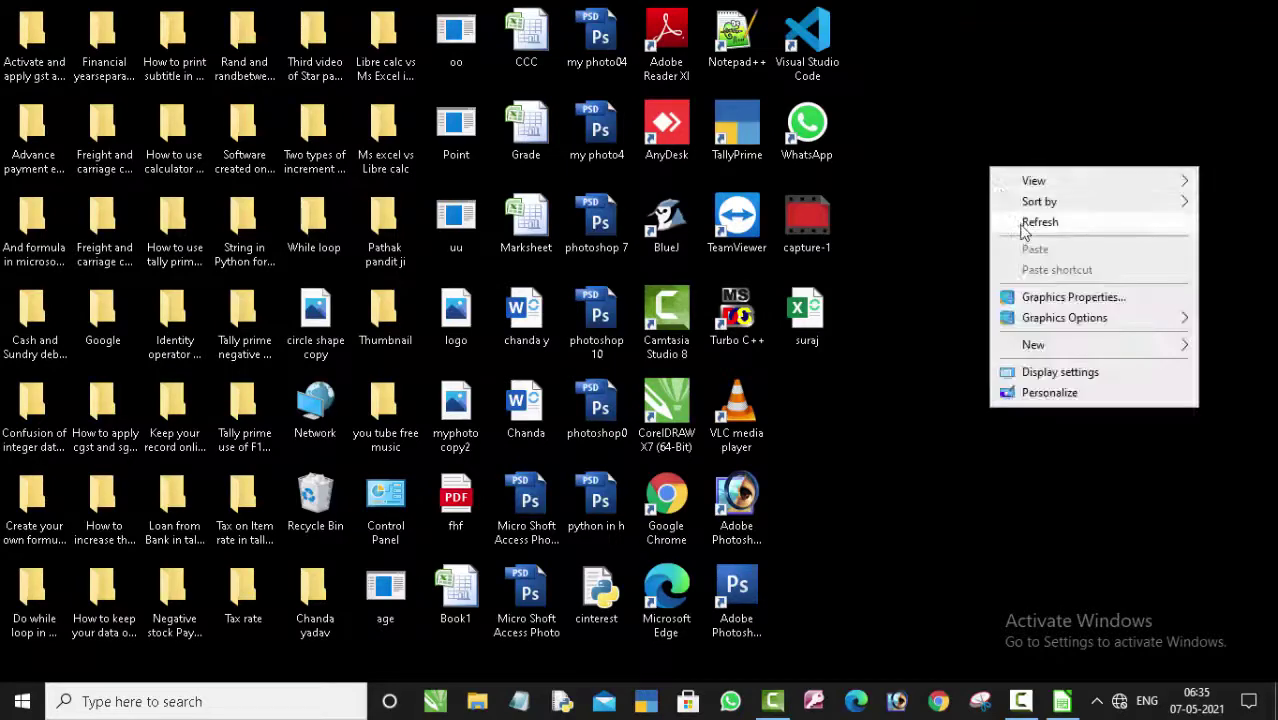
pyautogui.click(1040, 222)
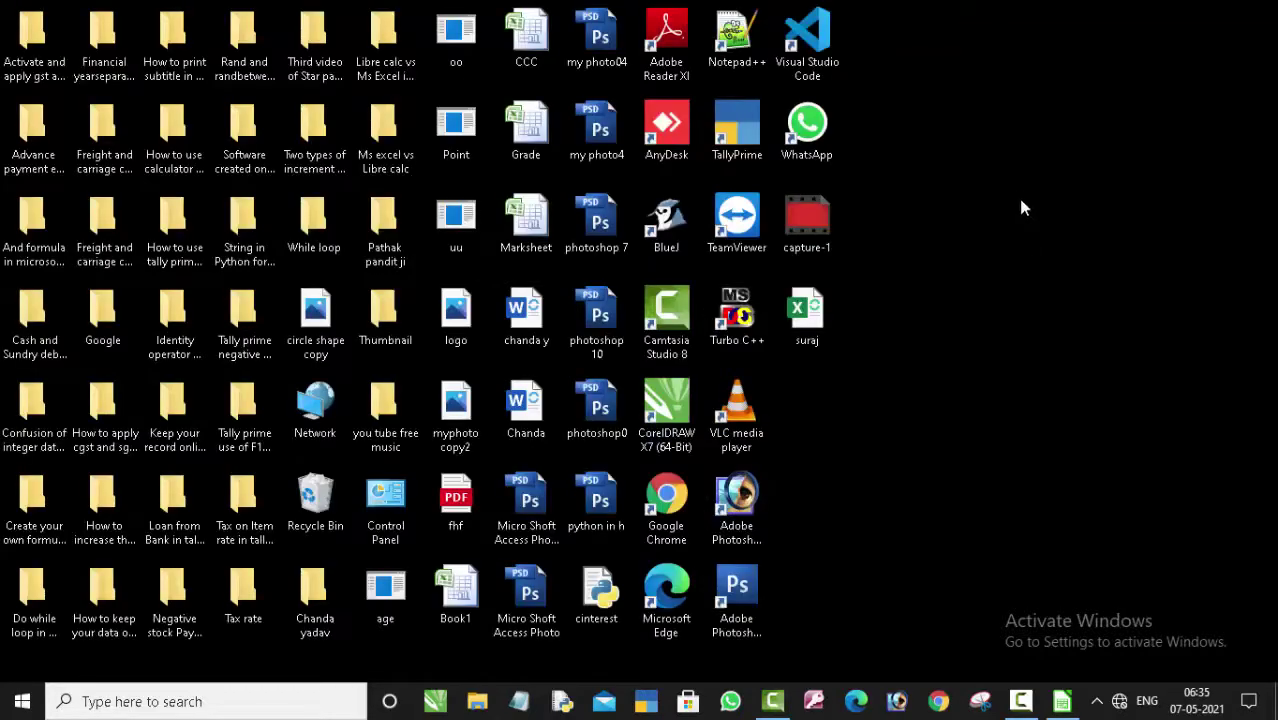
pyautogui.rightClick(903, 103)
pyautogui.click(939, 158)
pyautogui.rightClick(945, 146)
pyautogui.click(966, 196)
# Switch to LibreOffice Calc and enter the headers Name, Sub1, Sub2, Sub3, Sub4 and Total across B2:G2
pyautogui.click(1062, 701)
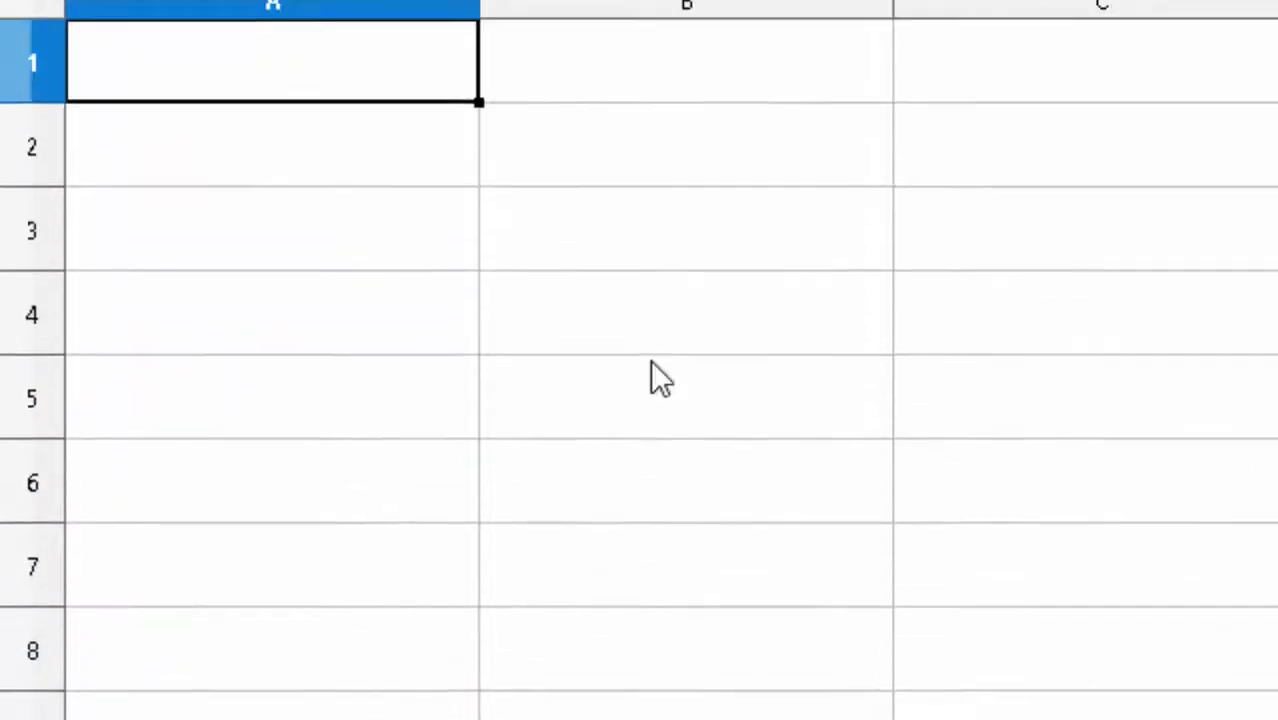
pyautogui.click(655, 505)
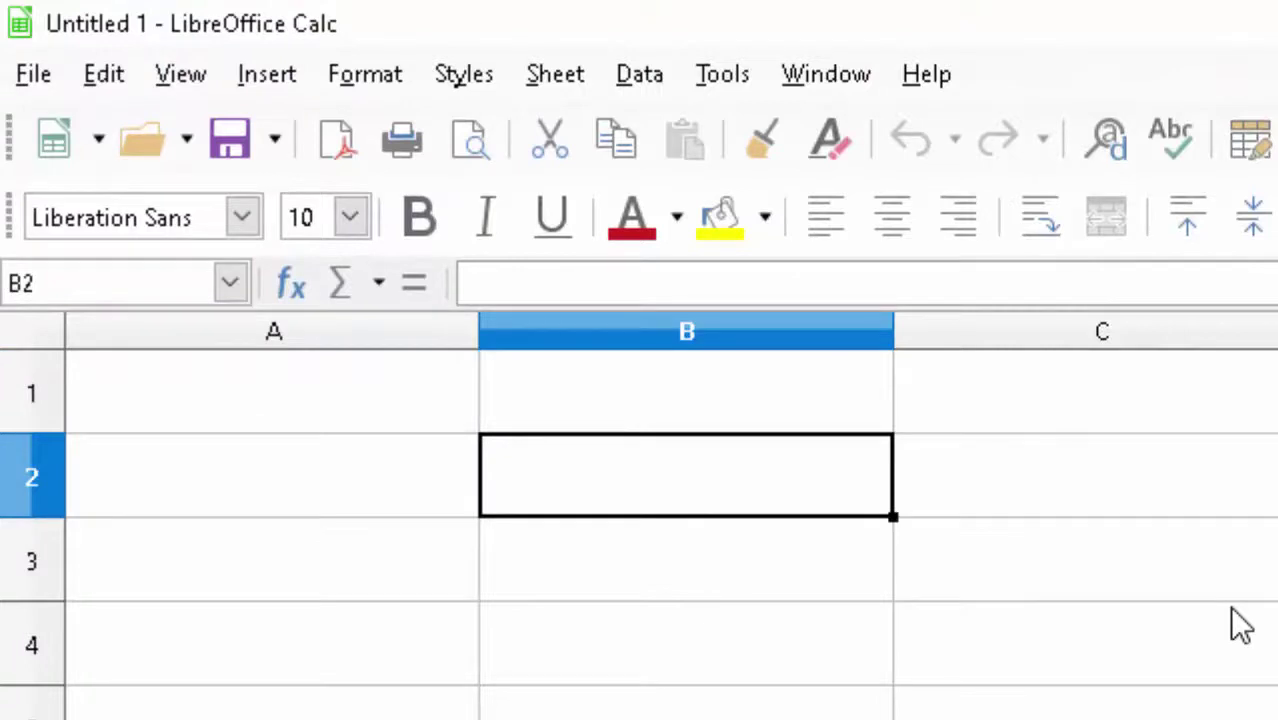
pyautogui.write('Na')
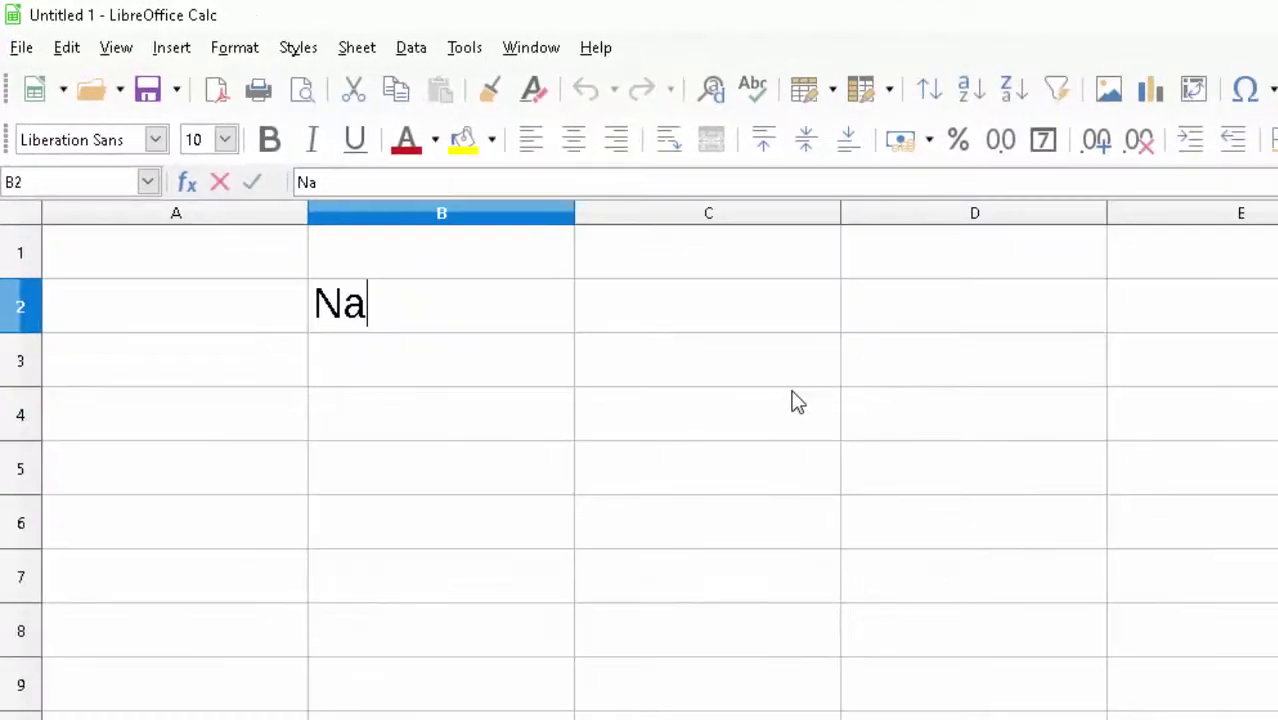
pyautogui.write('me')
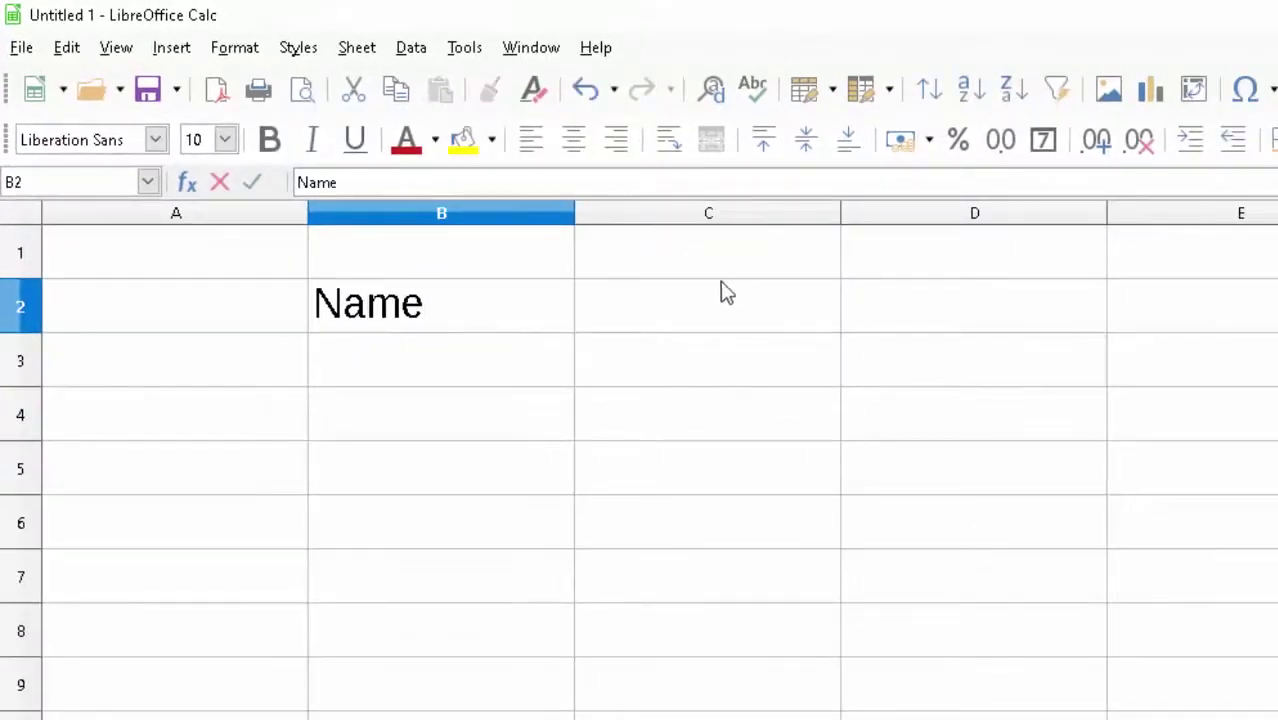
pyautogui.click(686, 338)
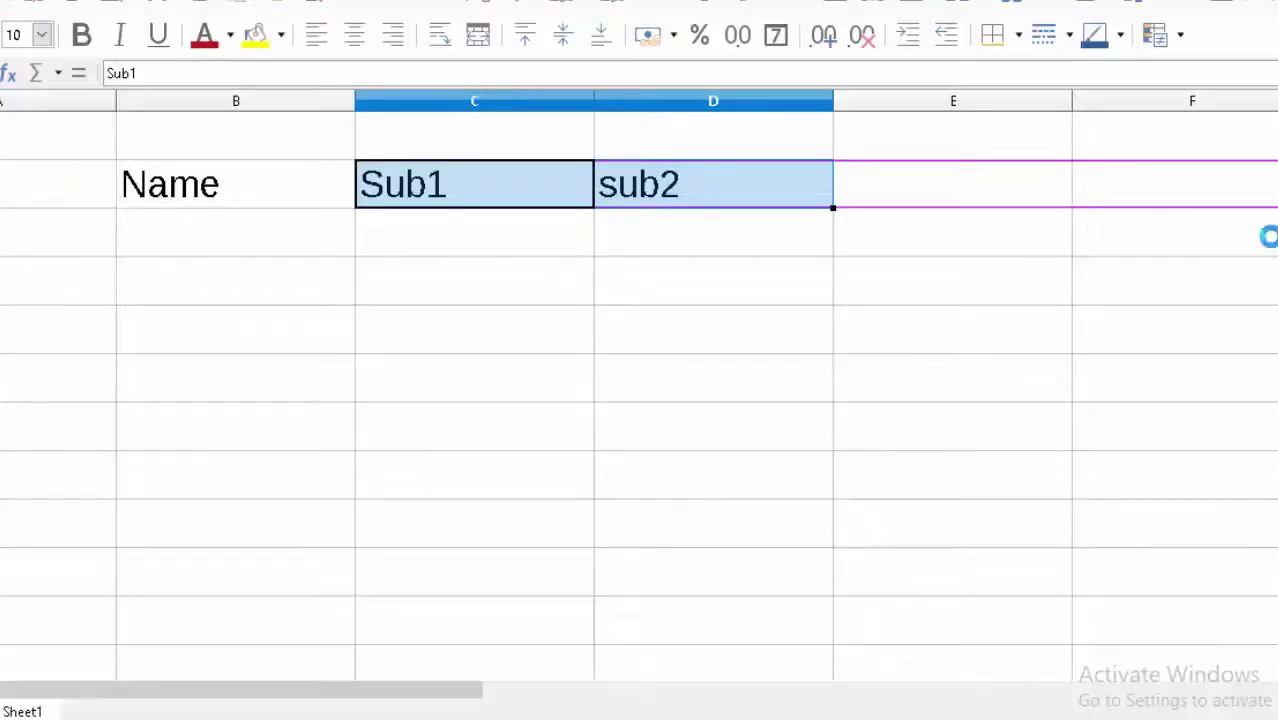
pyautogui.moveTo(1268, 236); pyautogui.dragTo(1150, 236)
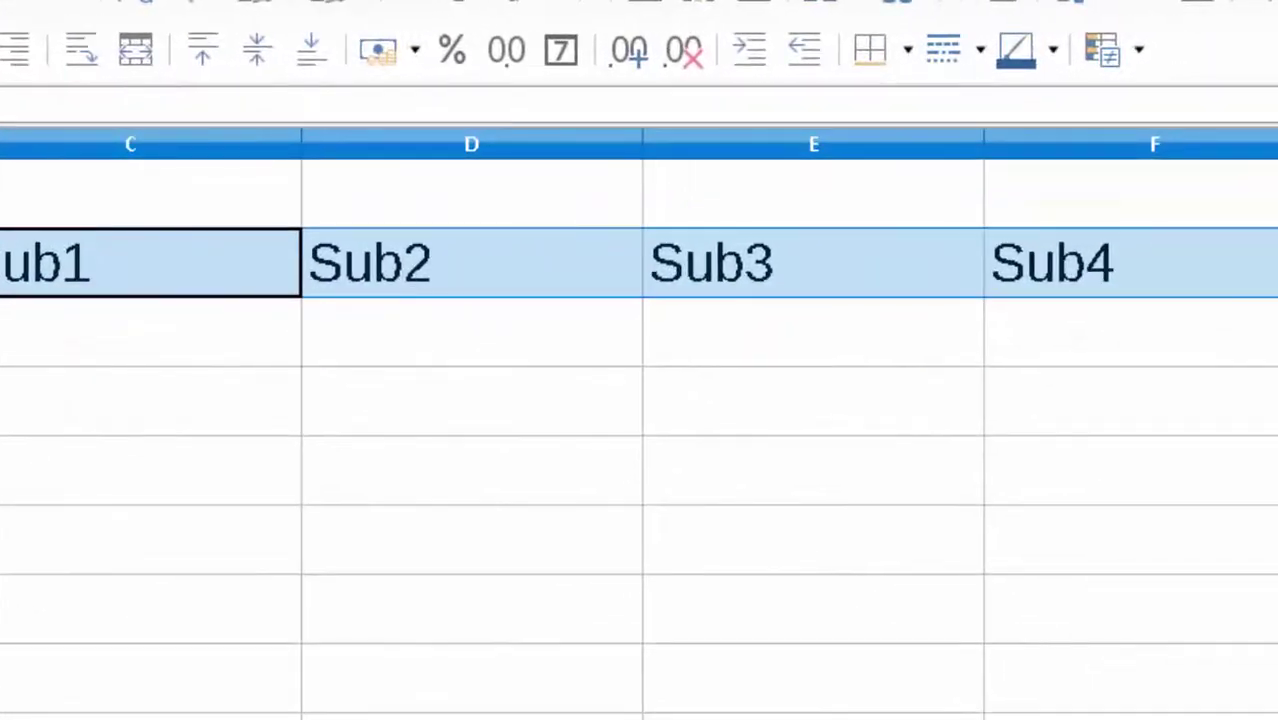
pyautogui.click(1277, 282)
pyautogui.write('Total')
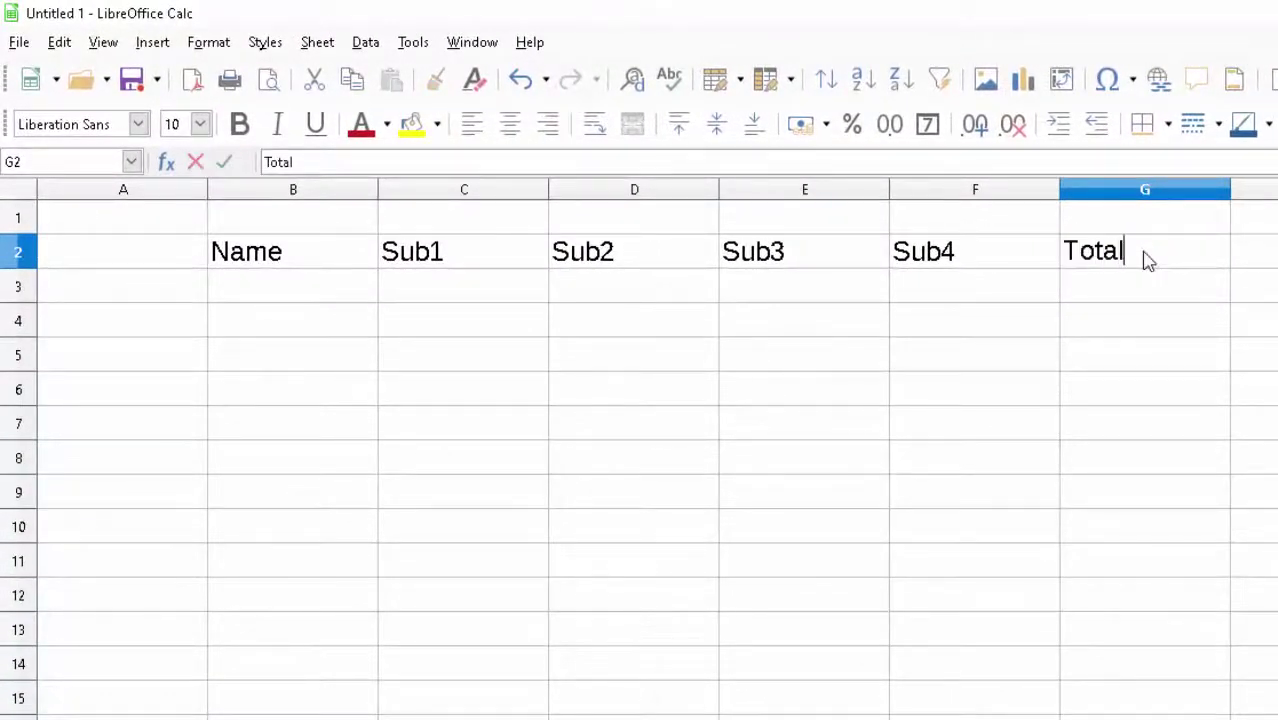
# Open the validity settings for cells B3:B8 and set the allowed values to List
pyautogui.moveTo(228, 289); pyautogui.dragTo(231, 459)
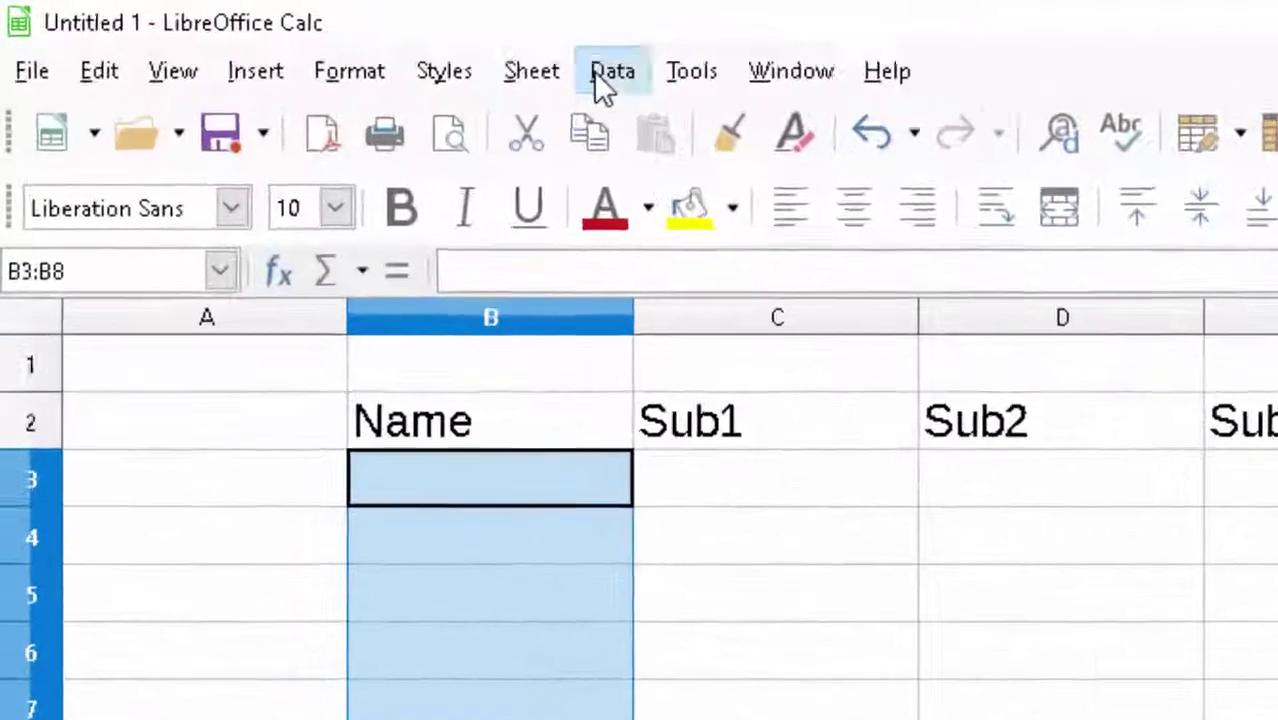
pyautogui.click(362, 44)
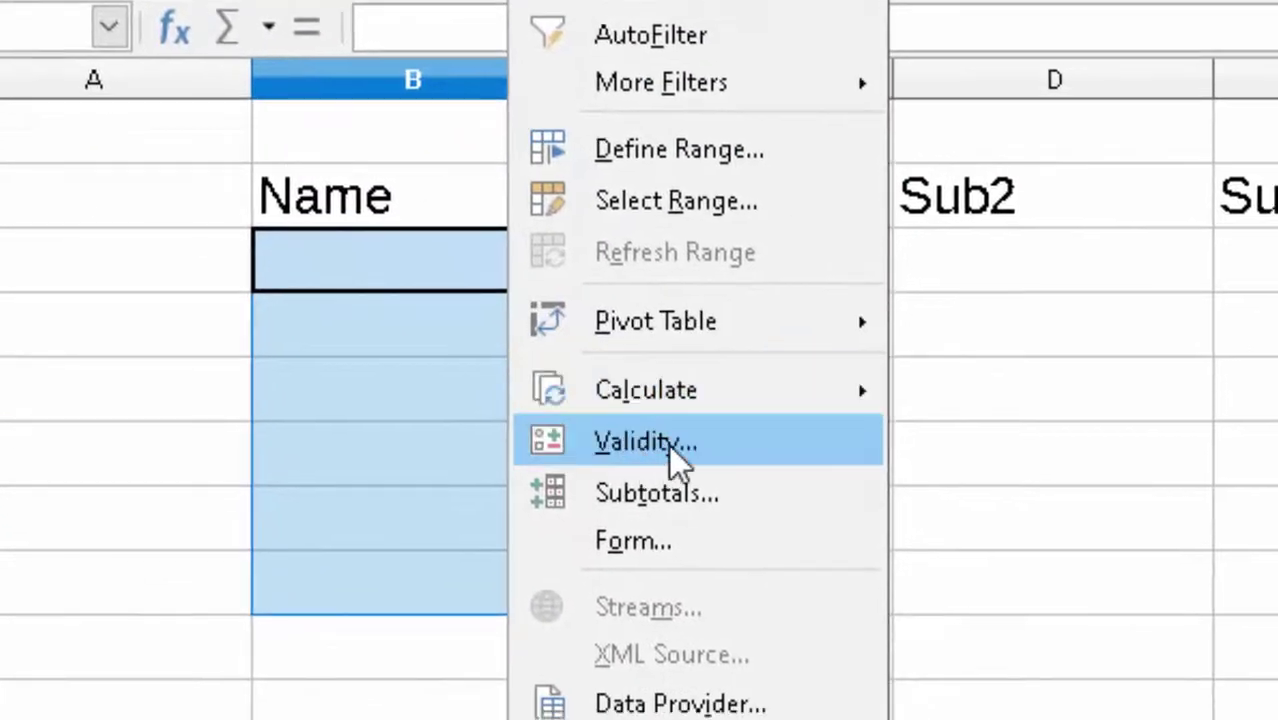
pyautogui.click(669, 443)
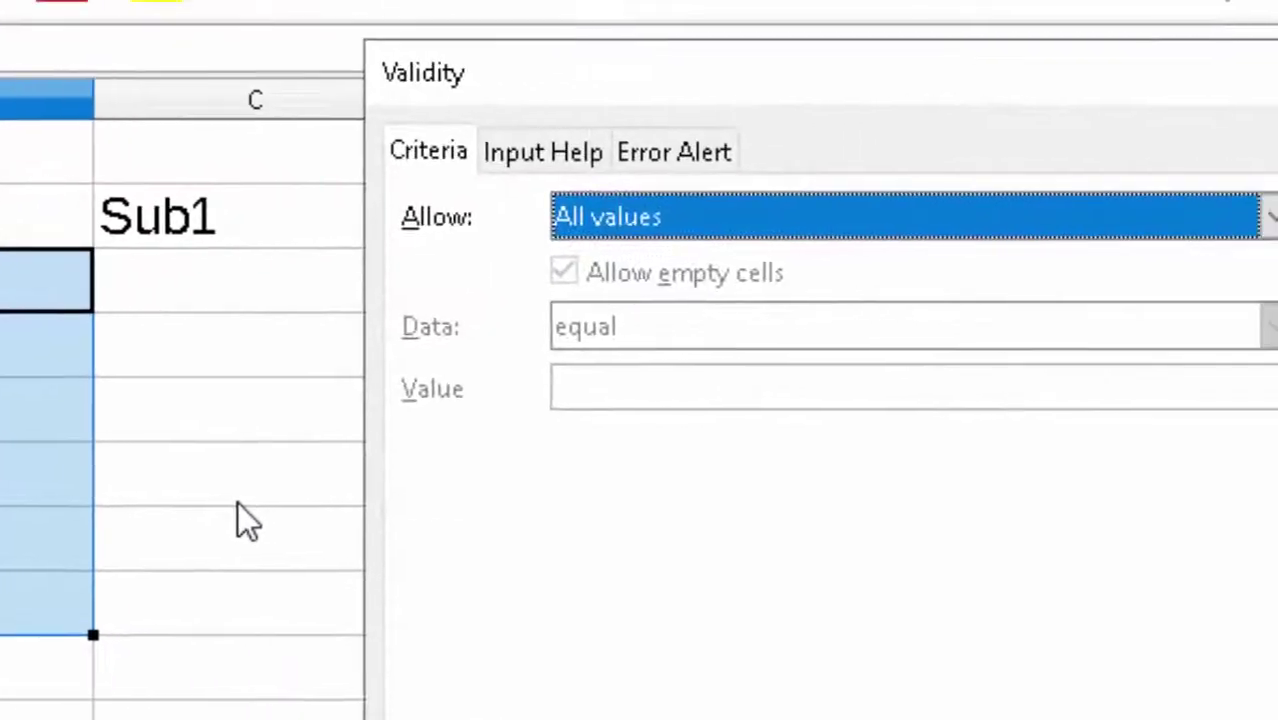
pyautogui.click(1077, 235)
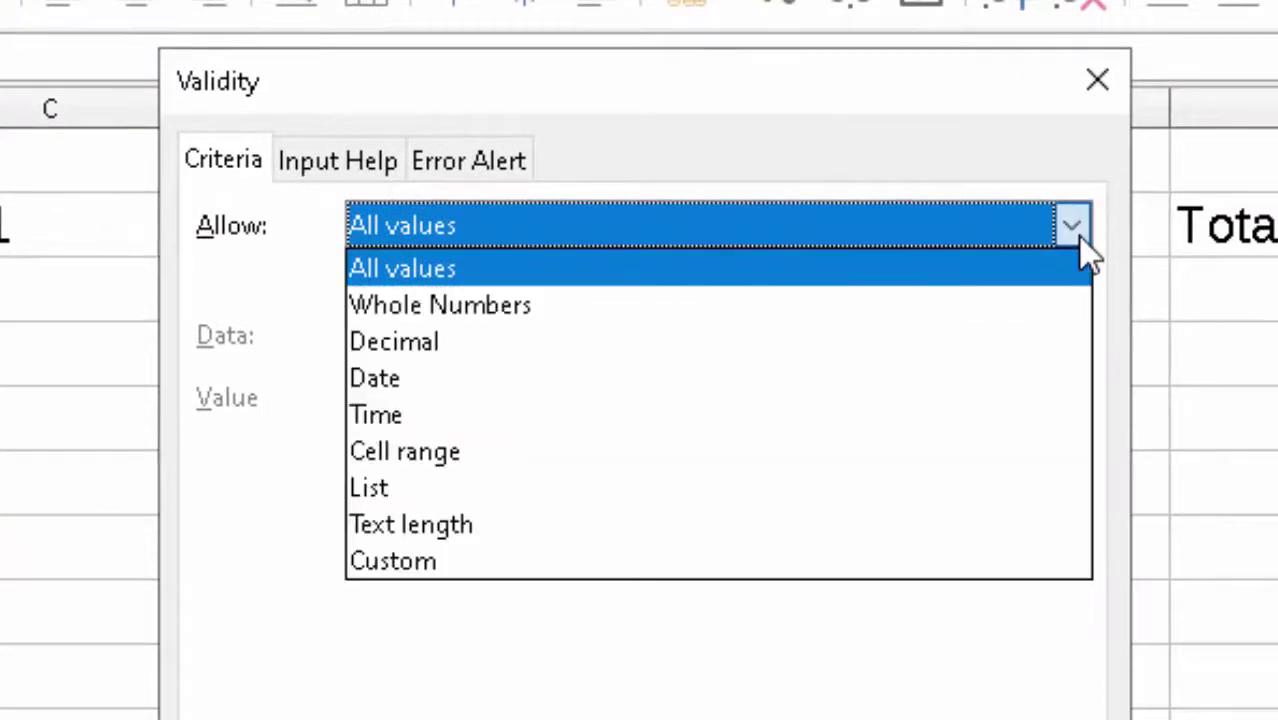
pyautogui.click(506, 487)
# Enter five students' first names as the list entries, one per line, and apply the validity rule
pyautogui.click(414, 440)
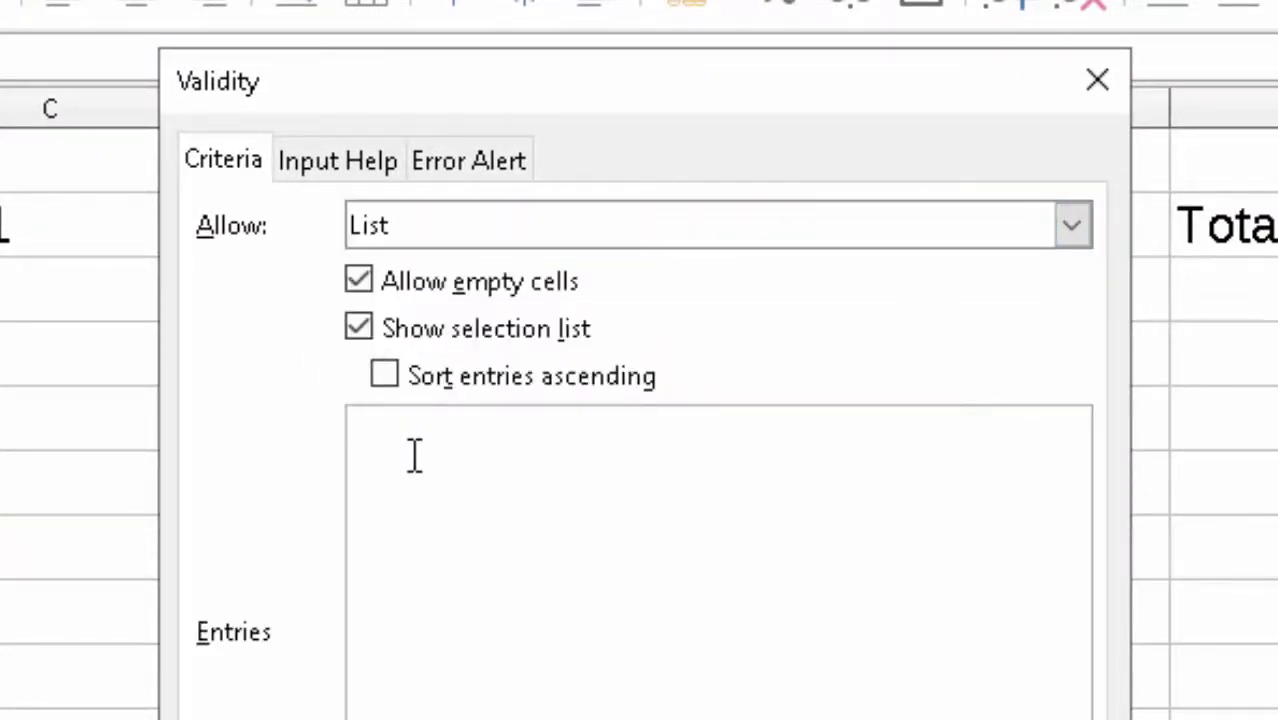
pyautogui.write('Ram,')
pyautogui.press('Return')
pyautogui.write('Shyam')
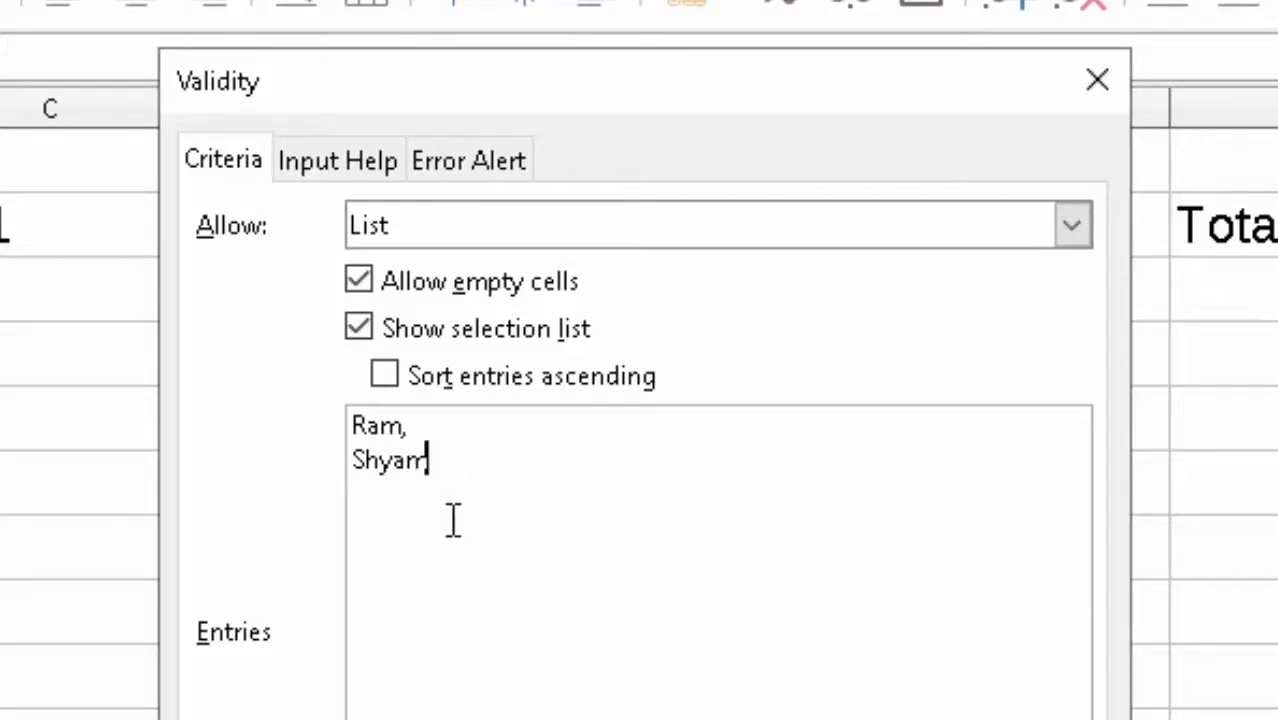
pyautogui.press('Return')
pyautogui.write('Sa')
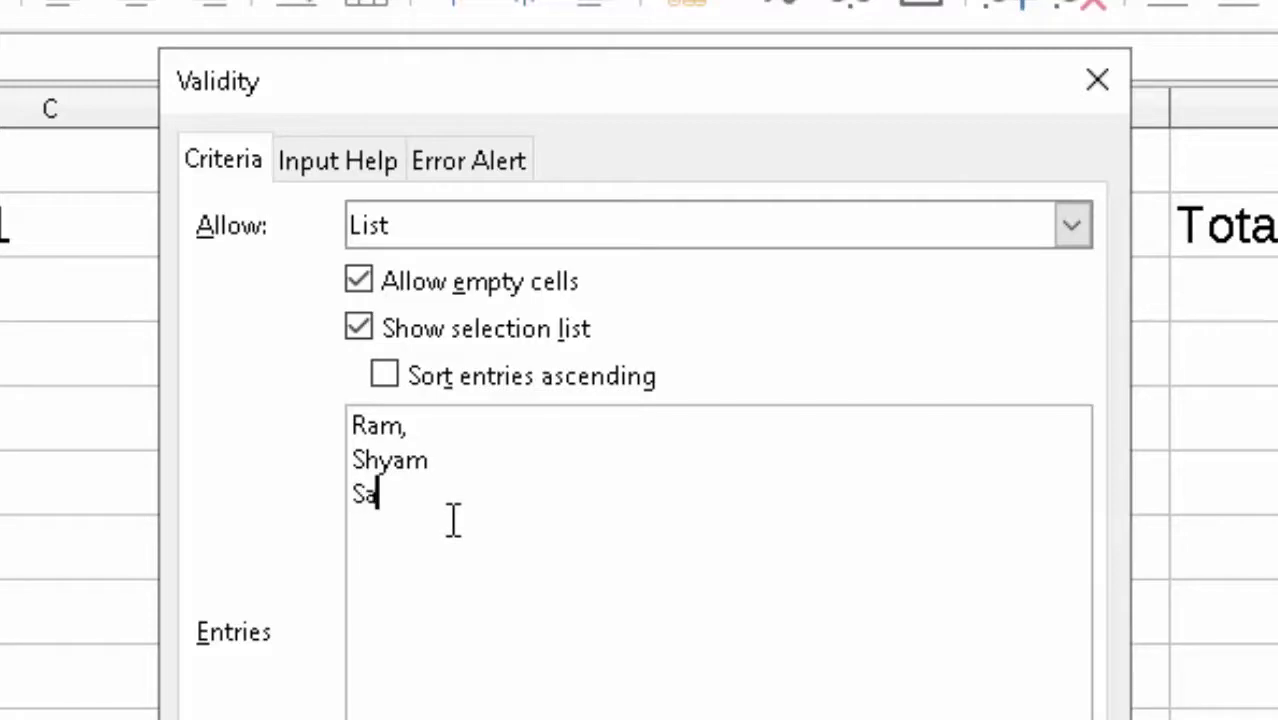
pyautogui.write('chin')
pyautogui.press('Return')
pyautogui.write('Raju')
pyautogui.press('Return')
pyautogui.write('Umesh')
pyautogui.click(588, 663)
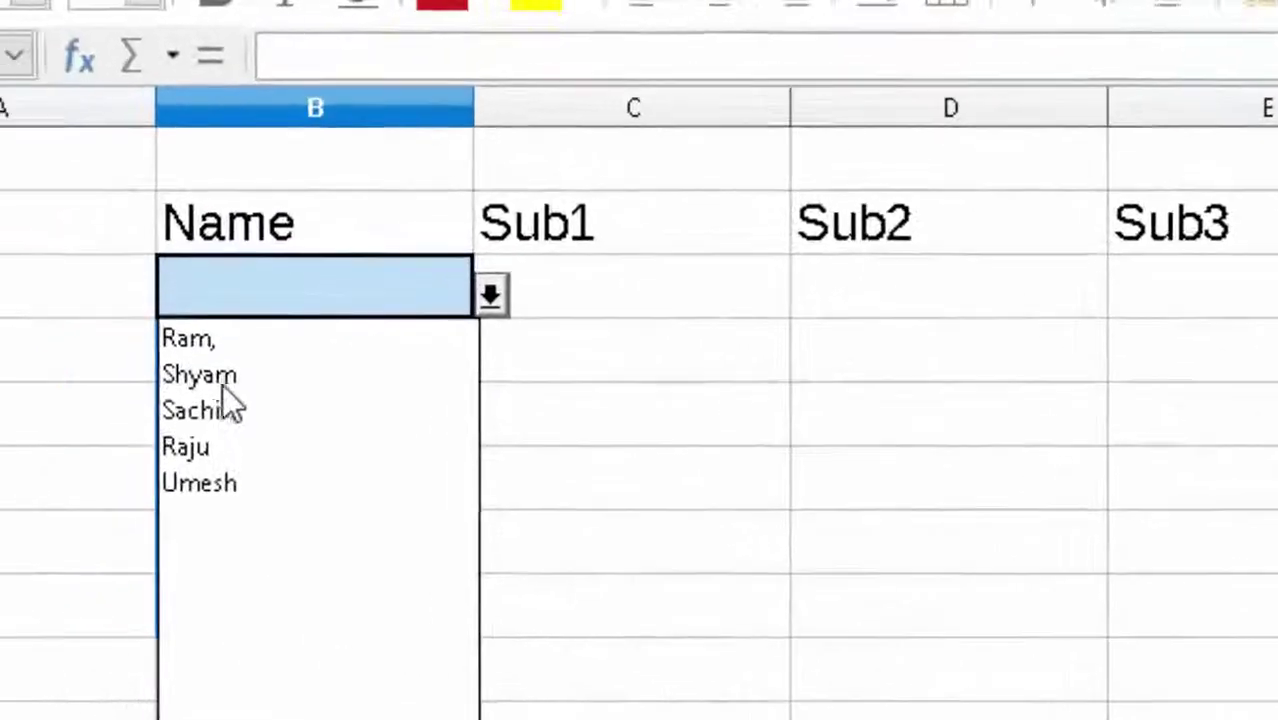
# Fill B3:B7 with the five student names from the cells' selection lists, in list order
pyautogui.click(232, 339)
pyautogui.click(305, 363)
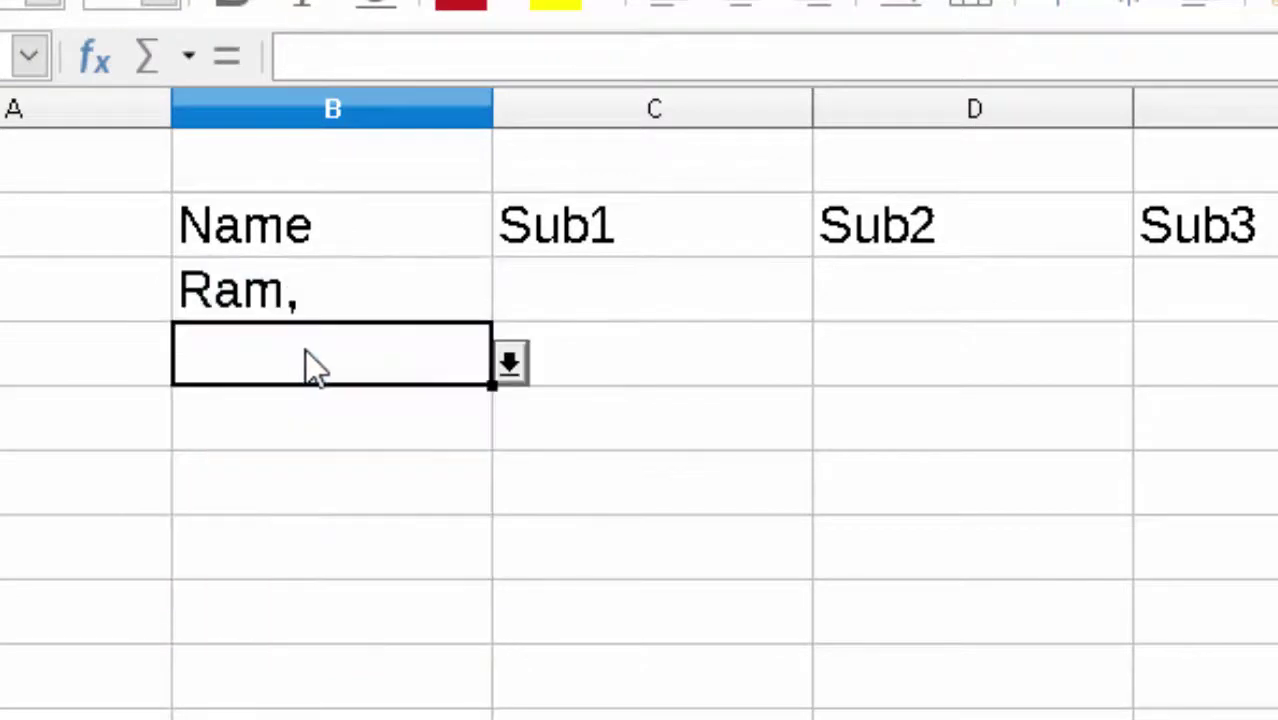
pyautogui.click(509, 365)
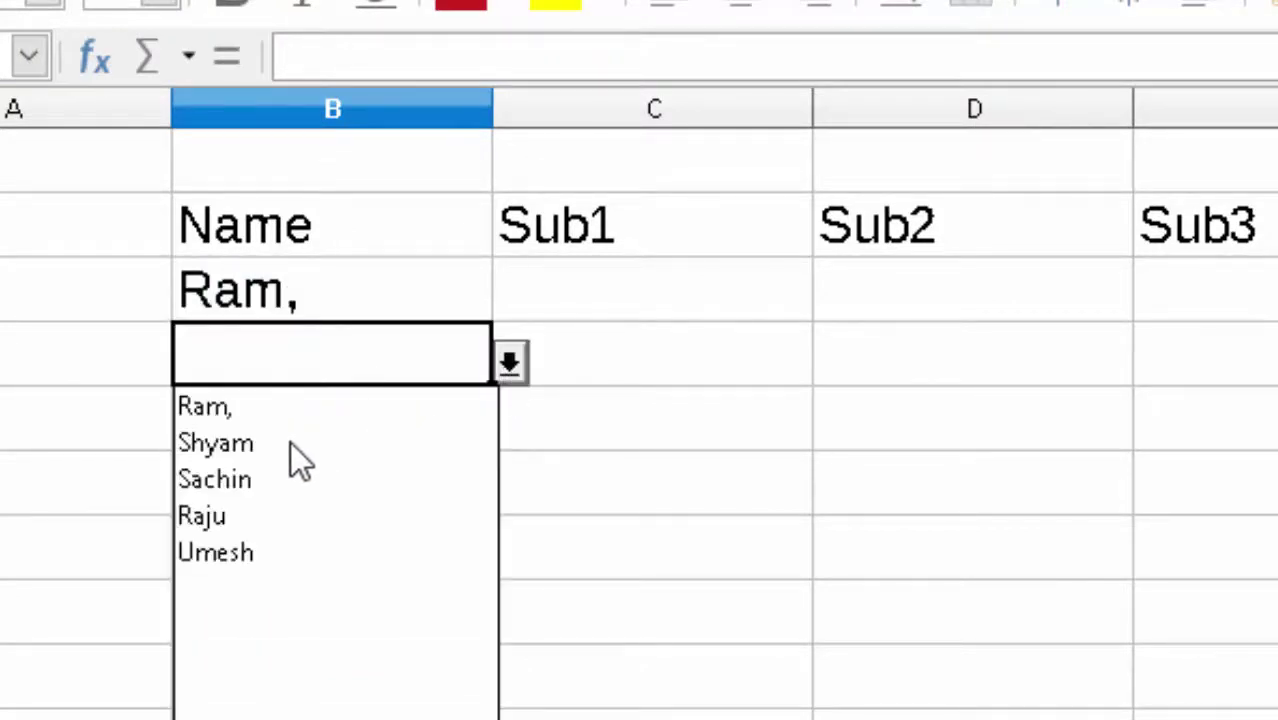
pyautogui.click(220, 445)
pyautogui.click(280, 415)
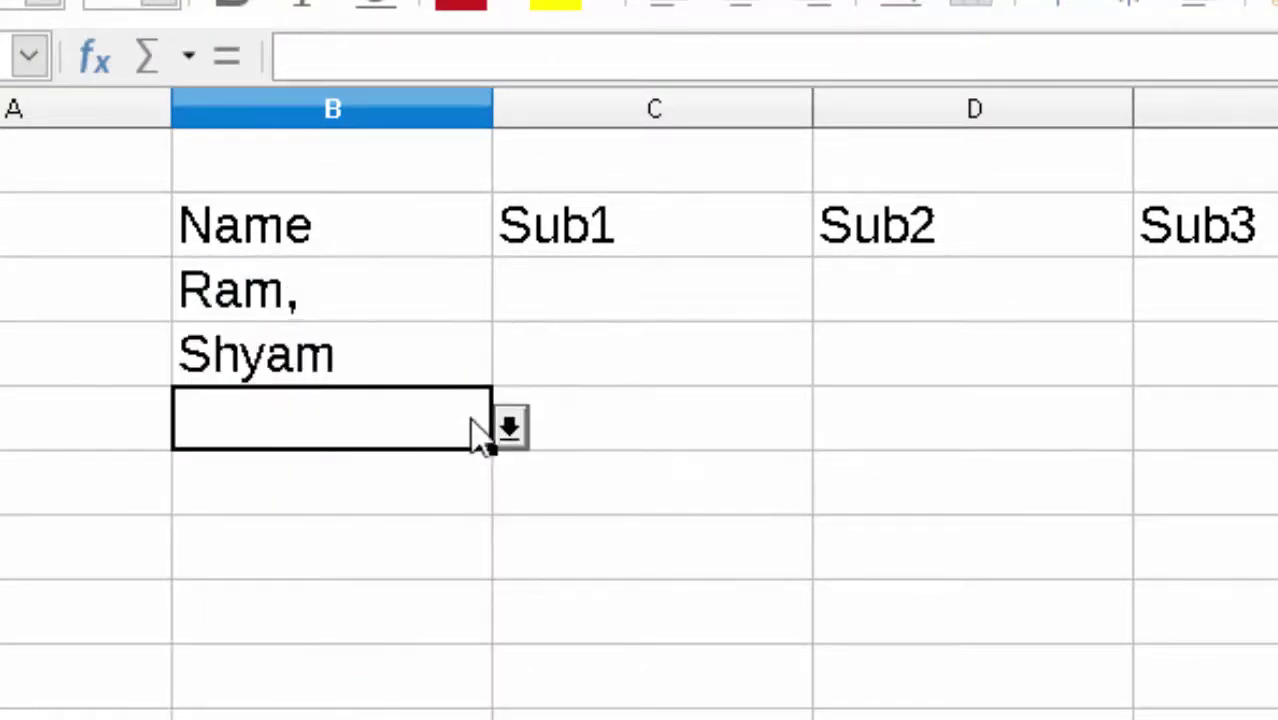
pyautogui.click(509, 428)
pyautogui.click(255, 542)
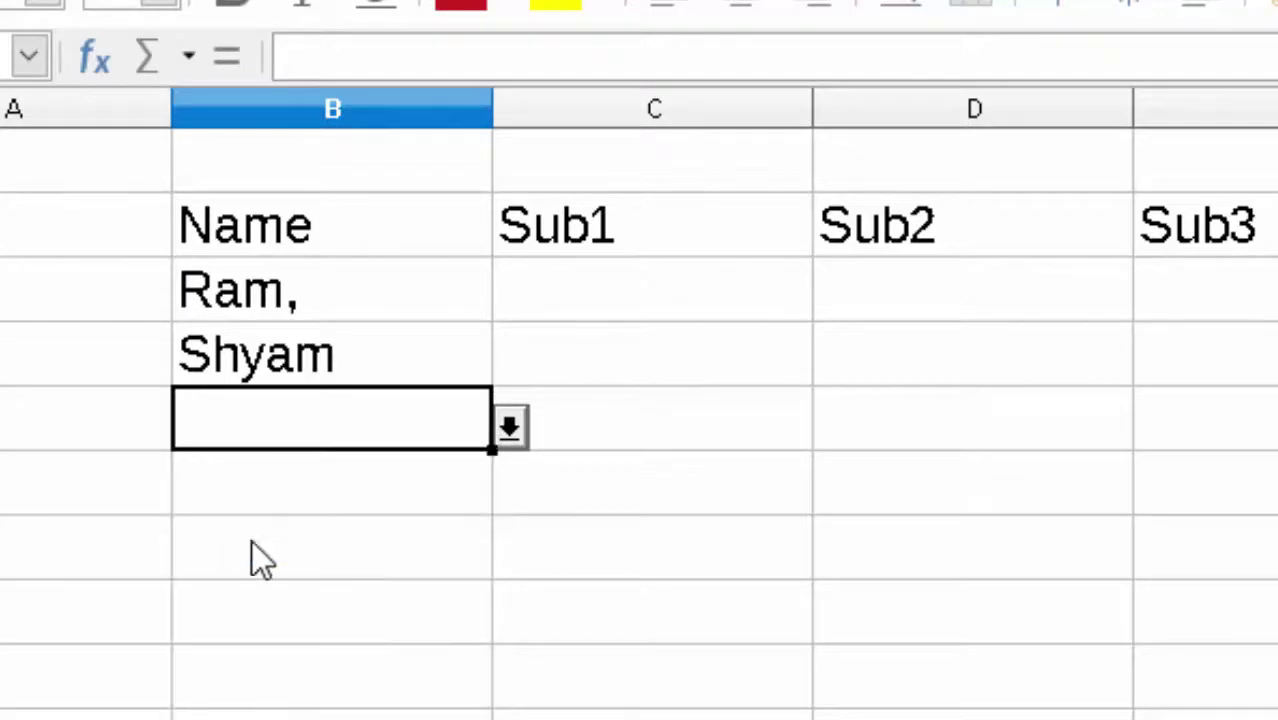
pyautogui.click(299, 480)
pyautogui.click(509, 491)
pyautogui.click(232, 646)
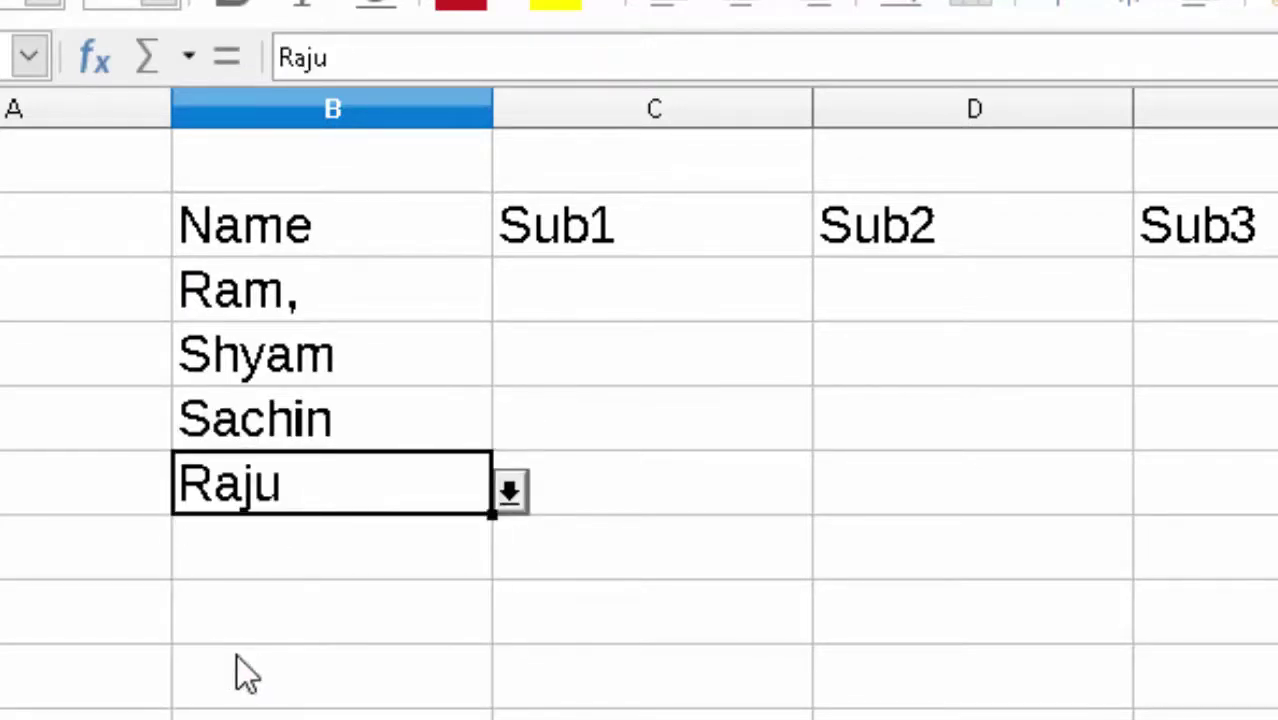
pyautogui.click(316, 566)
pyautogui.click(510, 560)
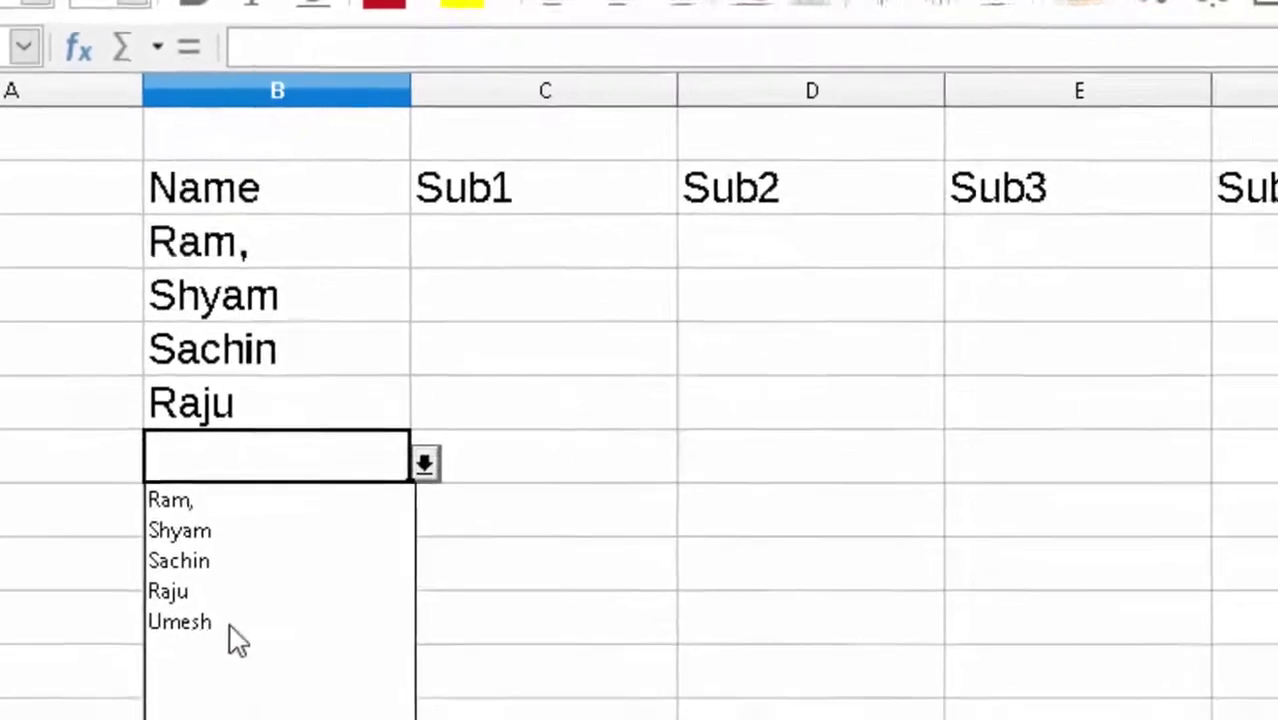
pyautogui.click(225, 622)
# Enter the formula =RANDBETWEEN(4,90) in C3, the first student's Sub1 cell
pyautogui.click(503, 240)
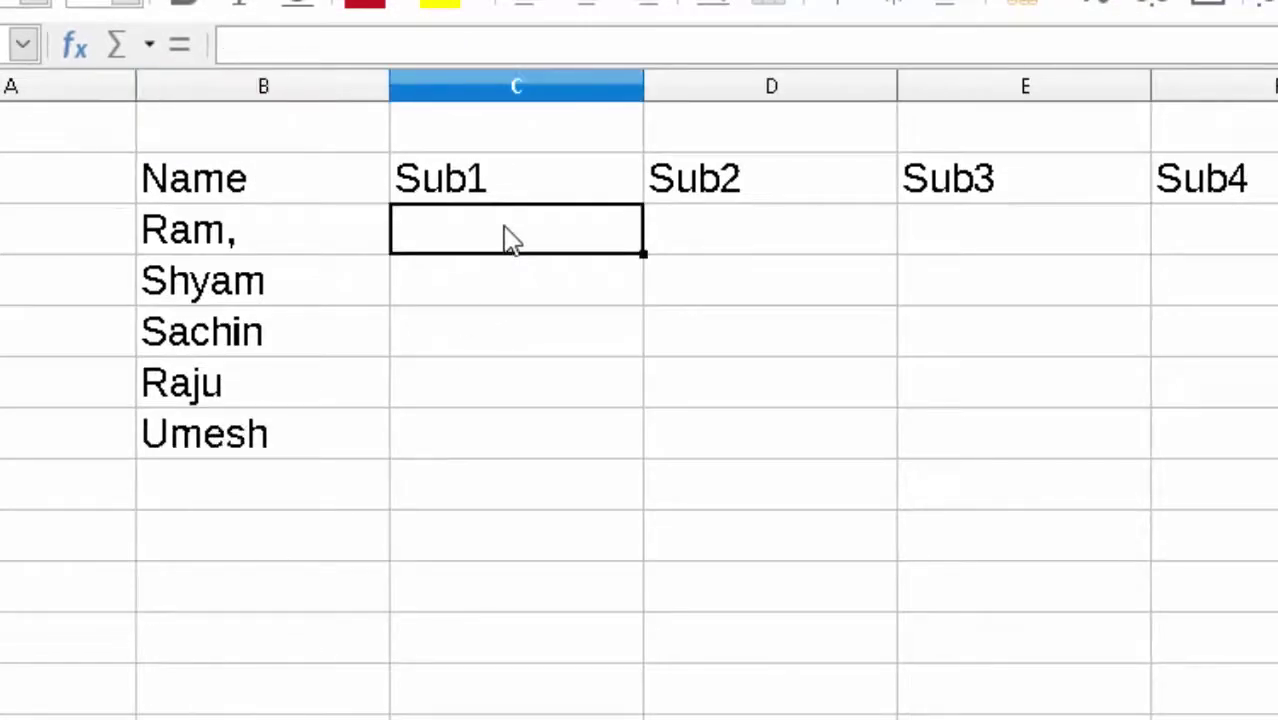
pyautogui.write('=ra')
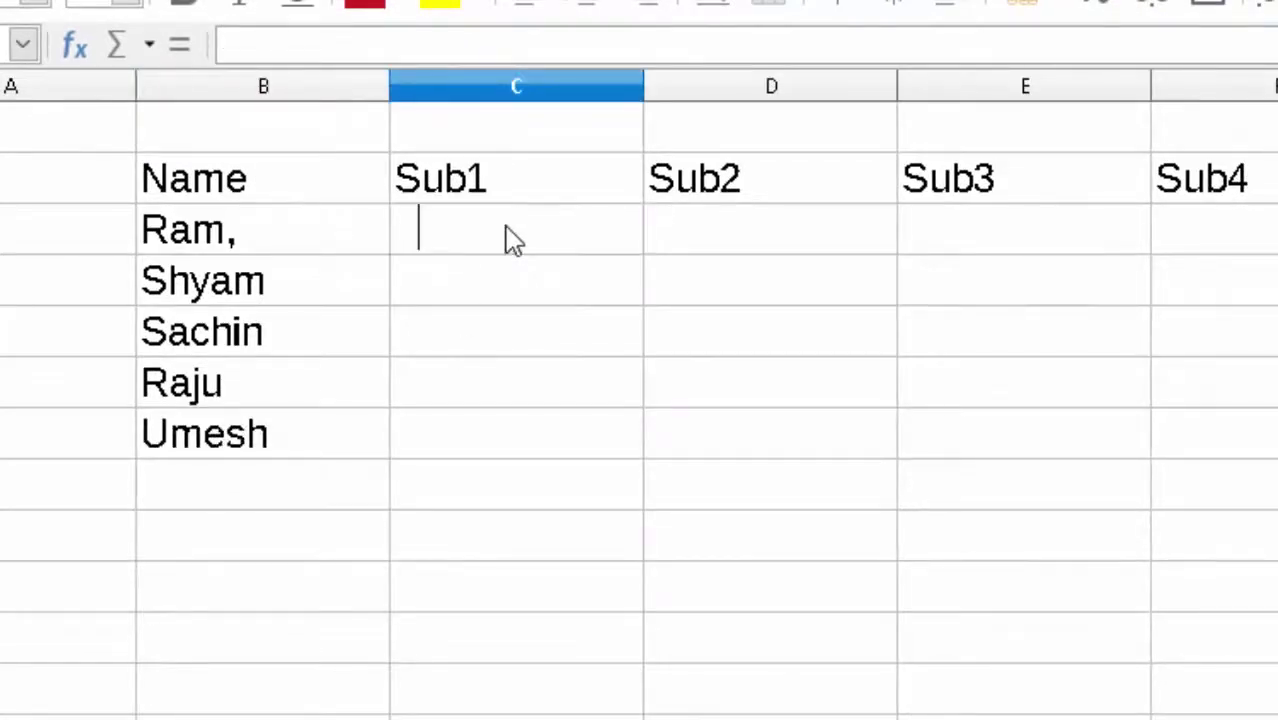
pyautogui.write('nd')
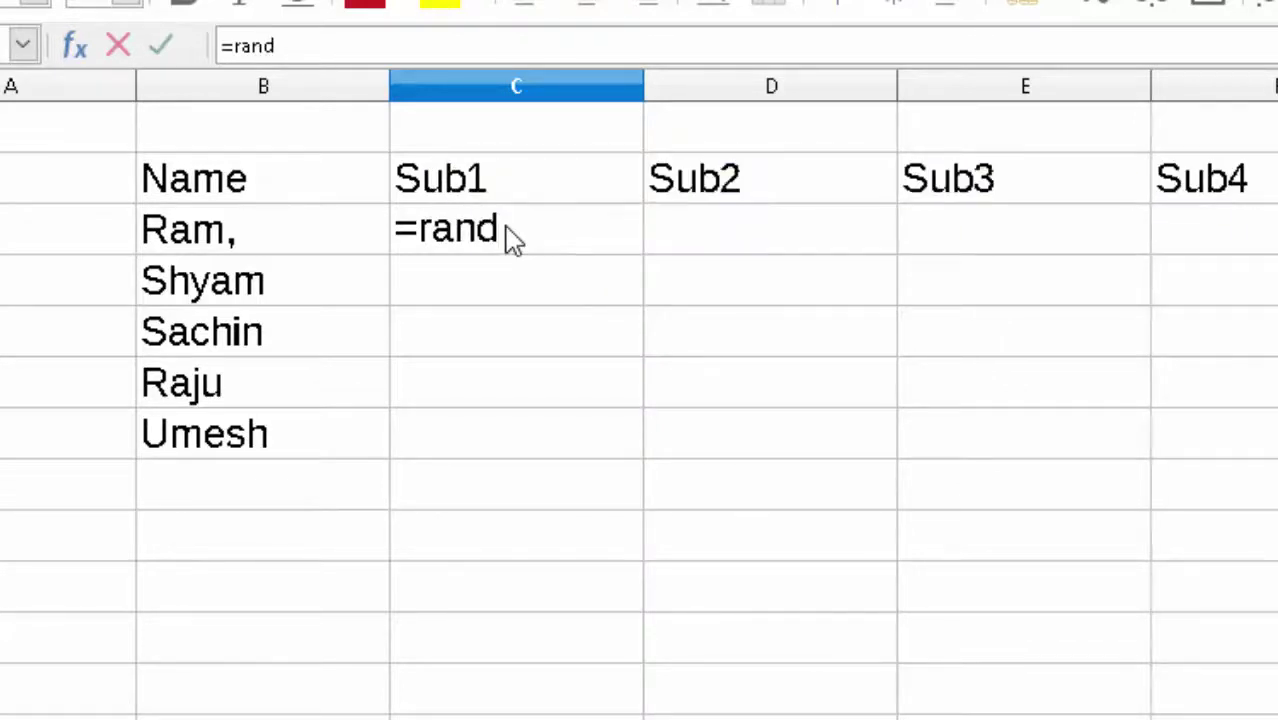
pyautogui.write('betwee')
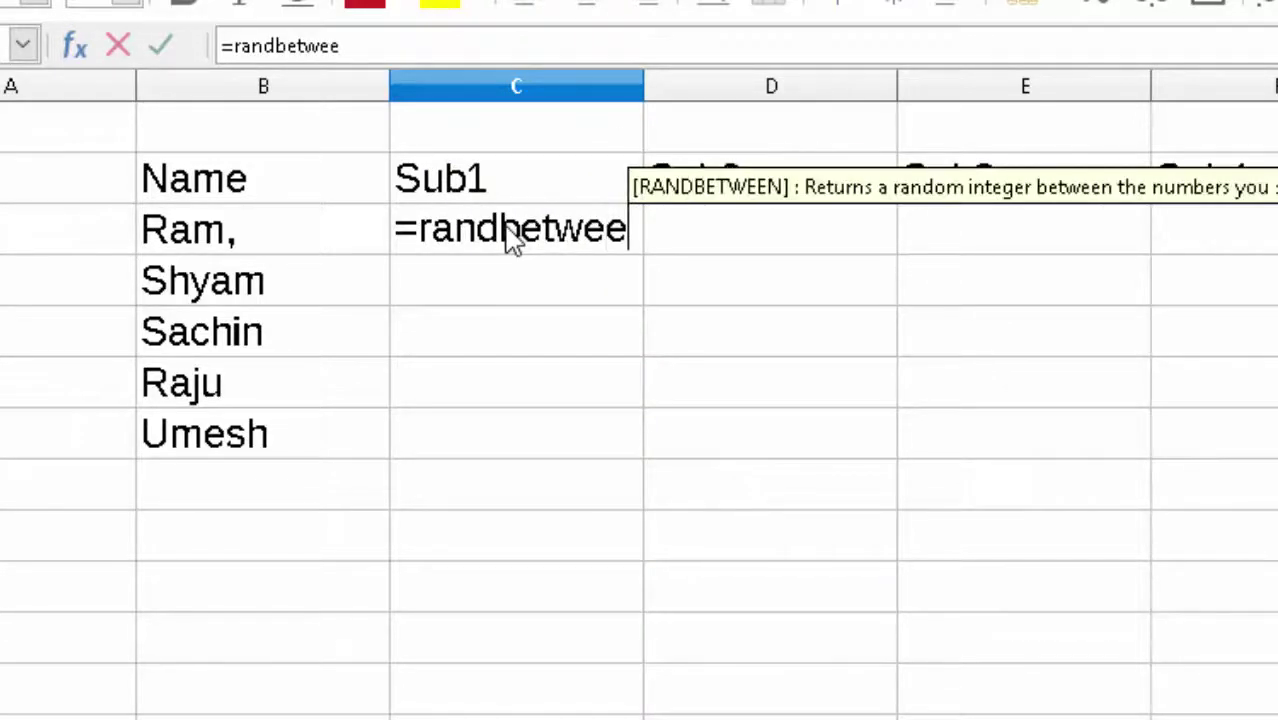
pyautogui.write('n(')
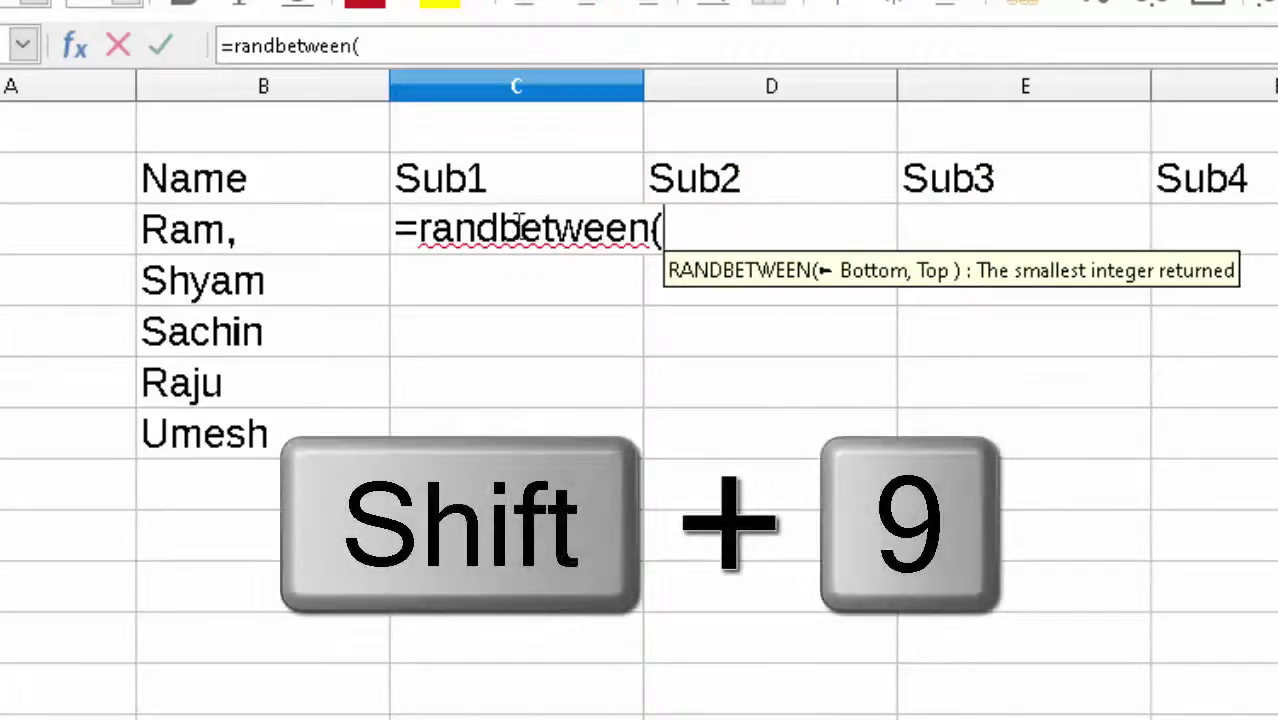
pyautogui.write('4')
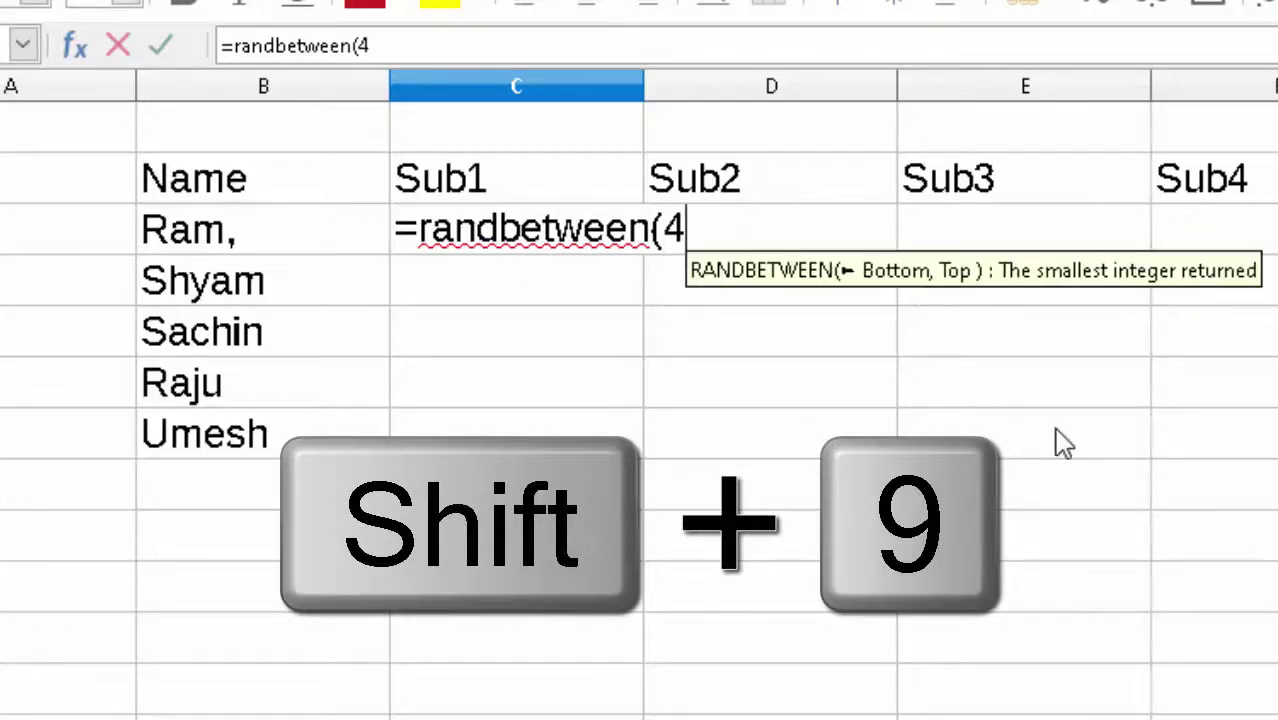
pyautogui.write(',90')
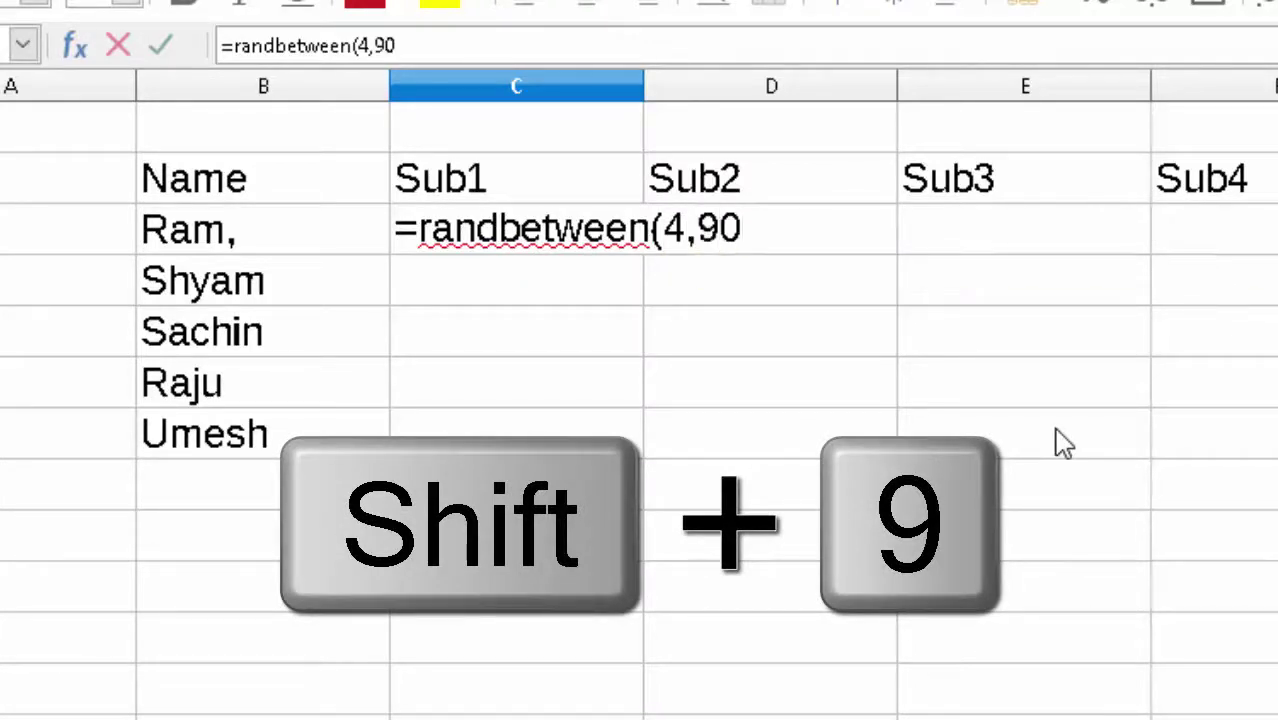
pyautogui.write(')')
pyautogui.press('Return')
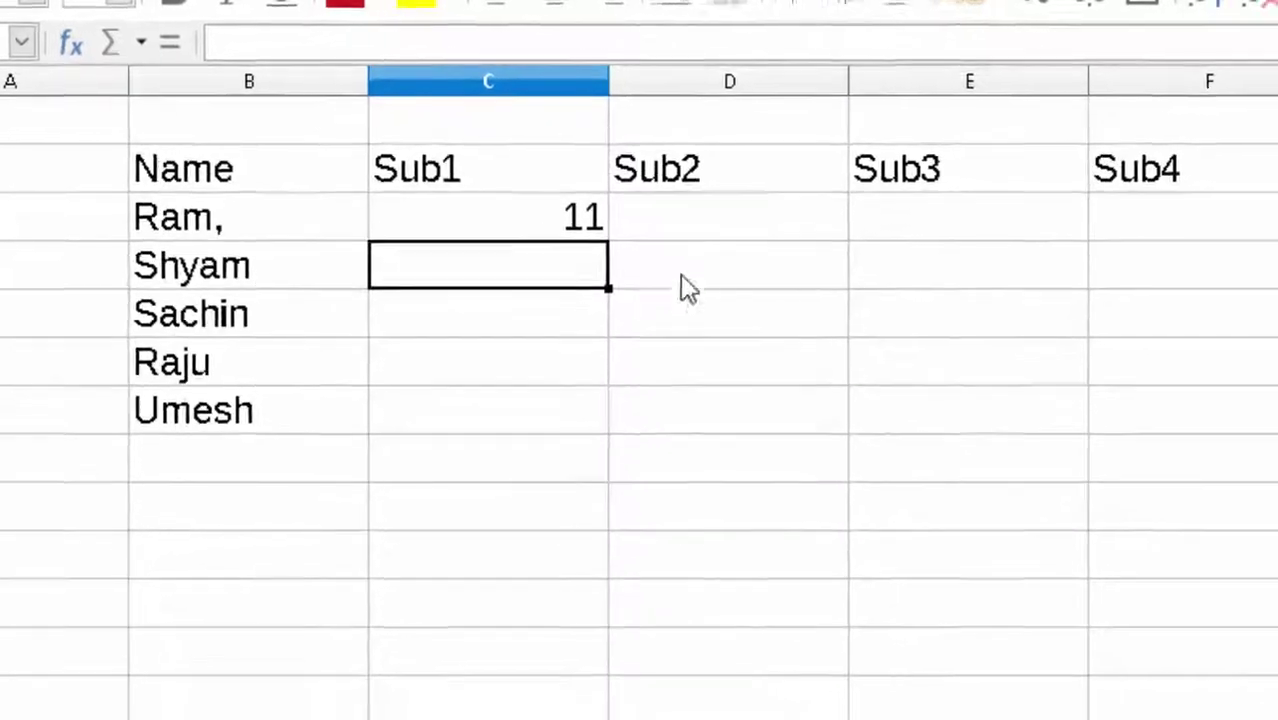
# Fill the random-mark formula from C3 across to Sub4 and down to the last student, covering C3:F7
pyautogui.click(585, 225)
pyautogui.click(615, 235)
pyautogui.click(560, 223)
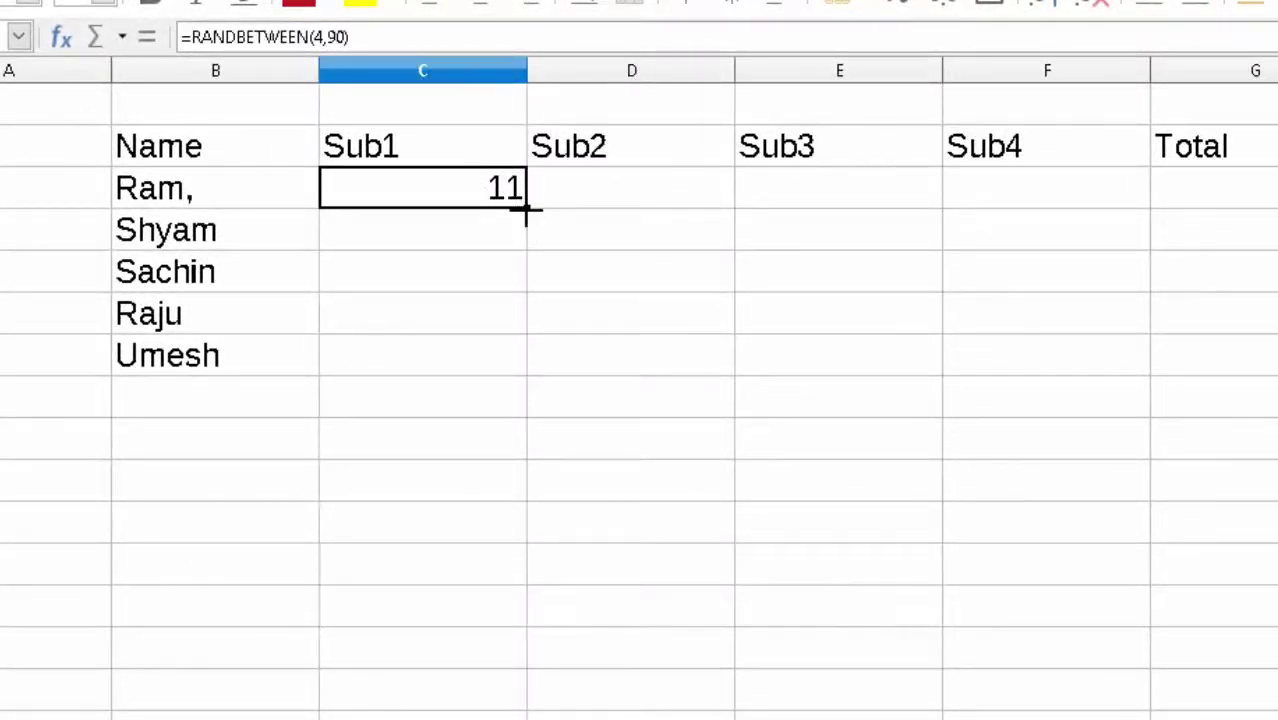
pyautogui.moveTo(527, 207); pyautogui.dragTo(1121, 386)
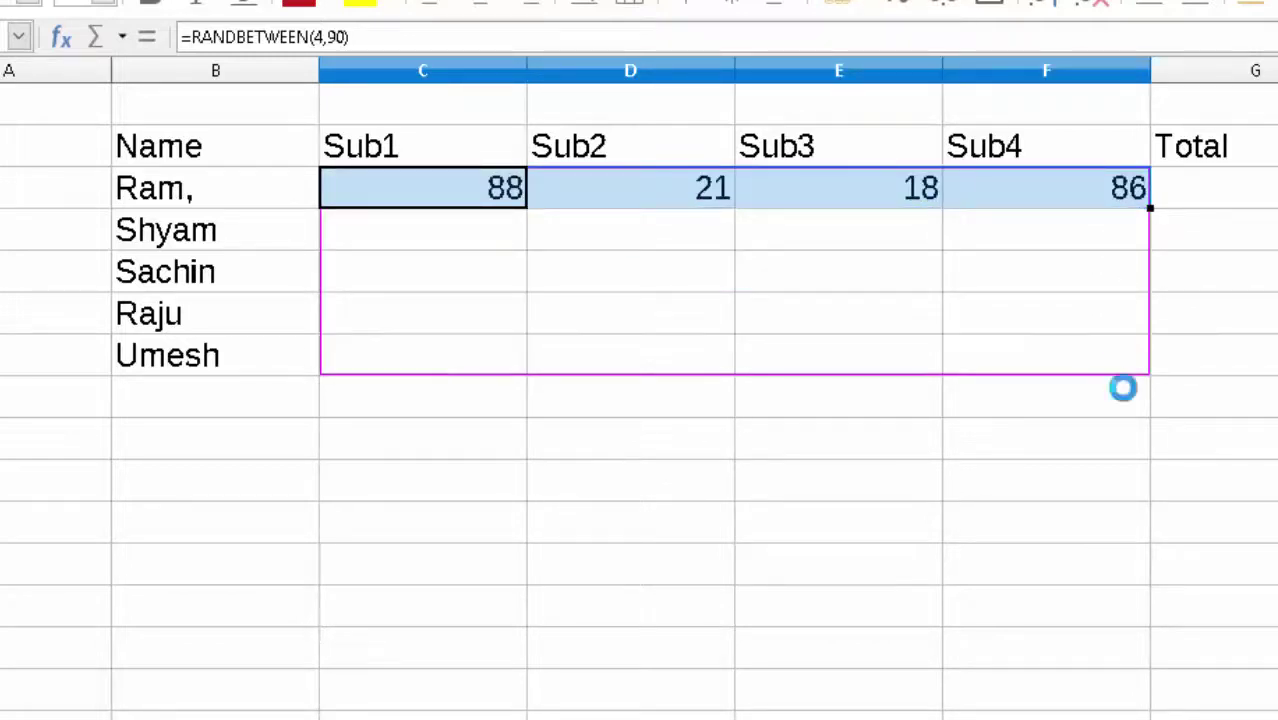
# Replace the random-mark formulas in C3:F7 with fixed values by copying the range and pasting it back as numbers
pyautogui.rightClick(550, 241)
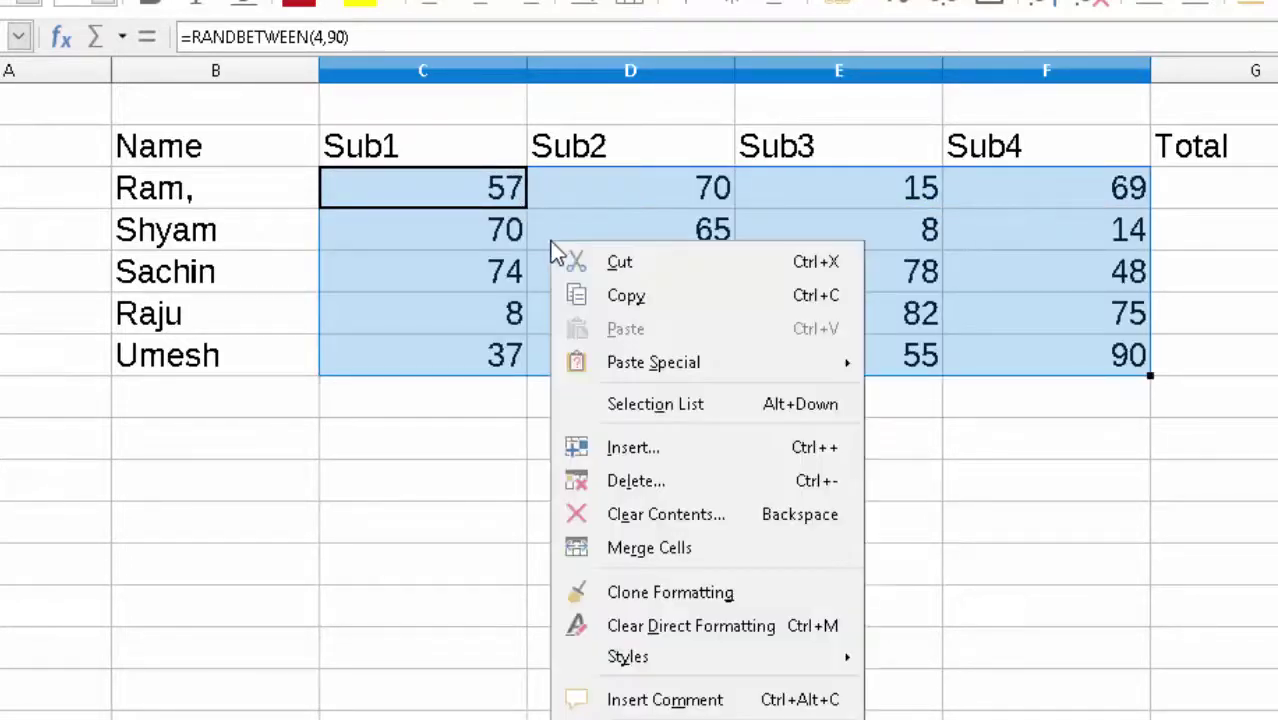
pyautogui.click(589, 287)
pyautogui.rightClick(589, 285)
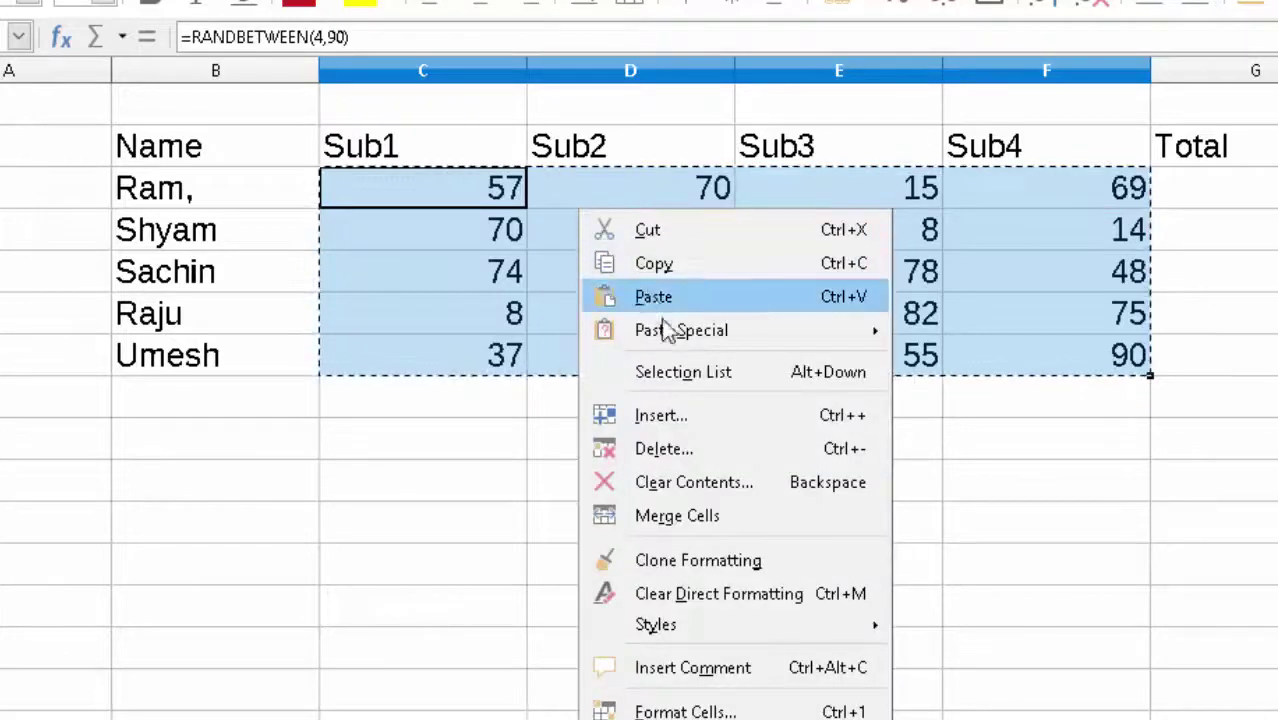
pyautogui.moveTo(674, 335)
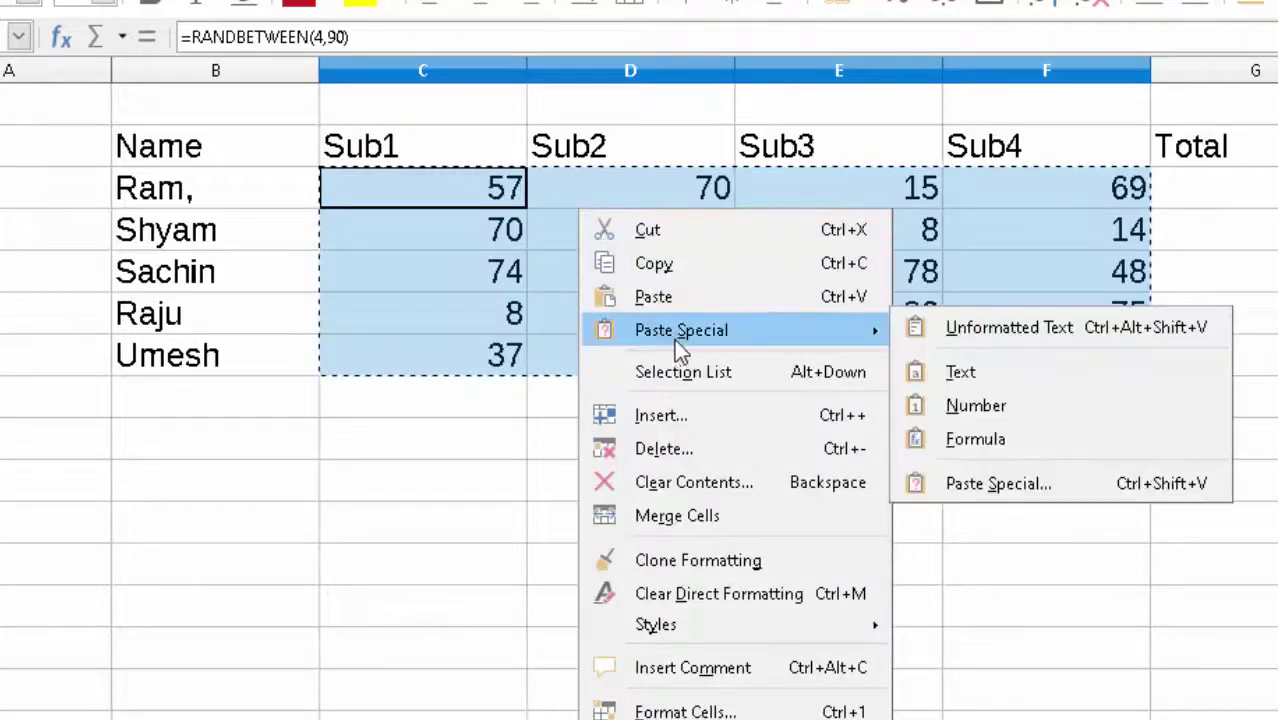
pyautogui.click(977, 405)
pyautogui.click(891, 422)
pyautogui.doubleClick(995, 500)
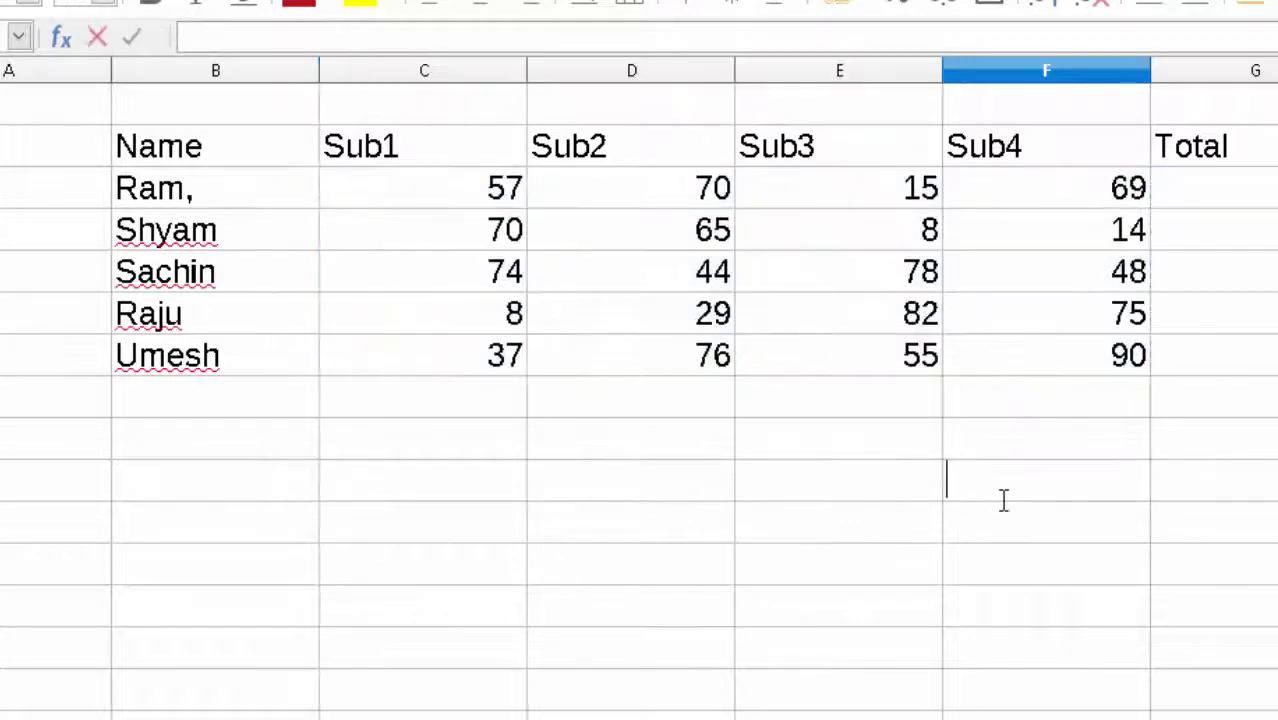
# Enter =SUM(C3:F3) as the first student's Total in G3 and fill it down to G7
pyautogui.click(1272, 360)
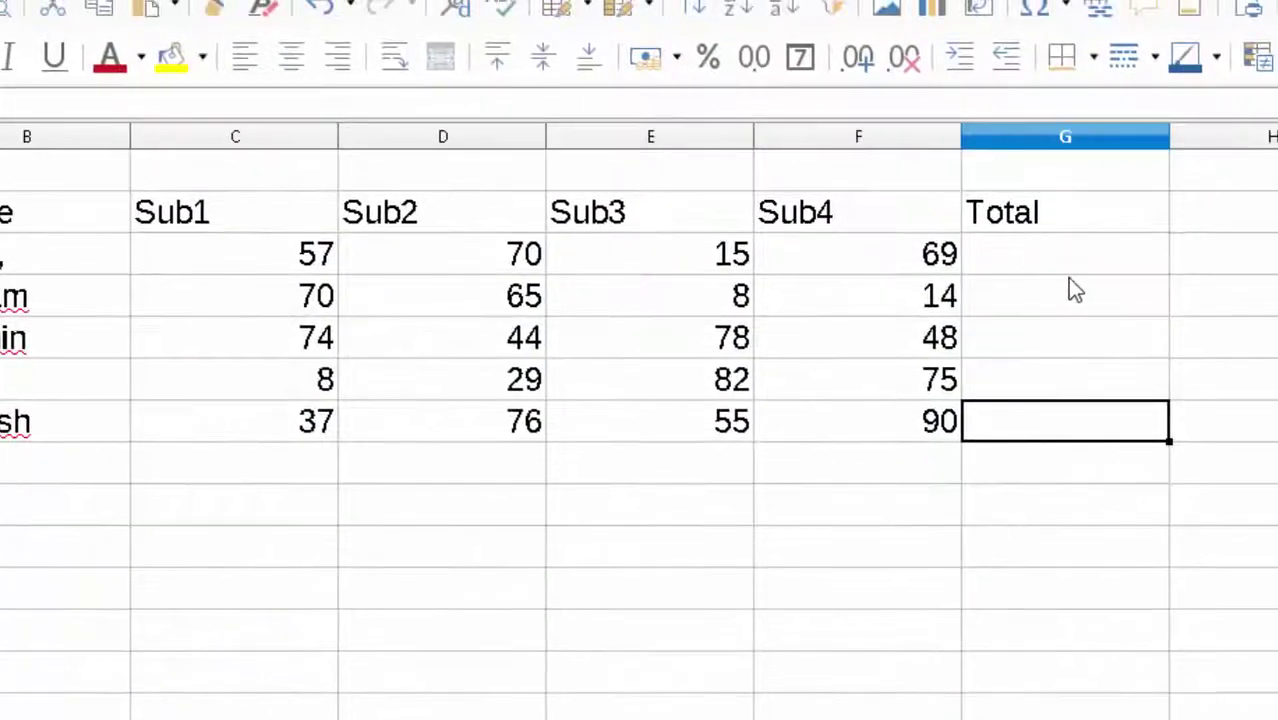
pyautogui.click(1073, 272)
pyautogui.write('=s')
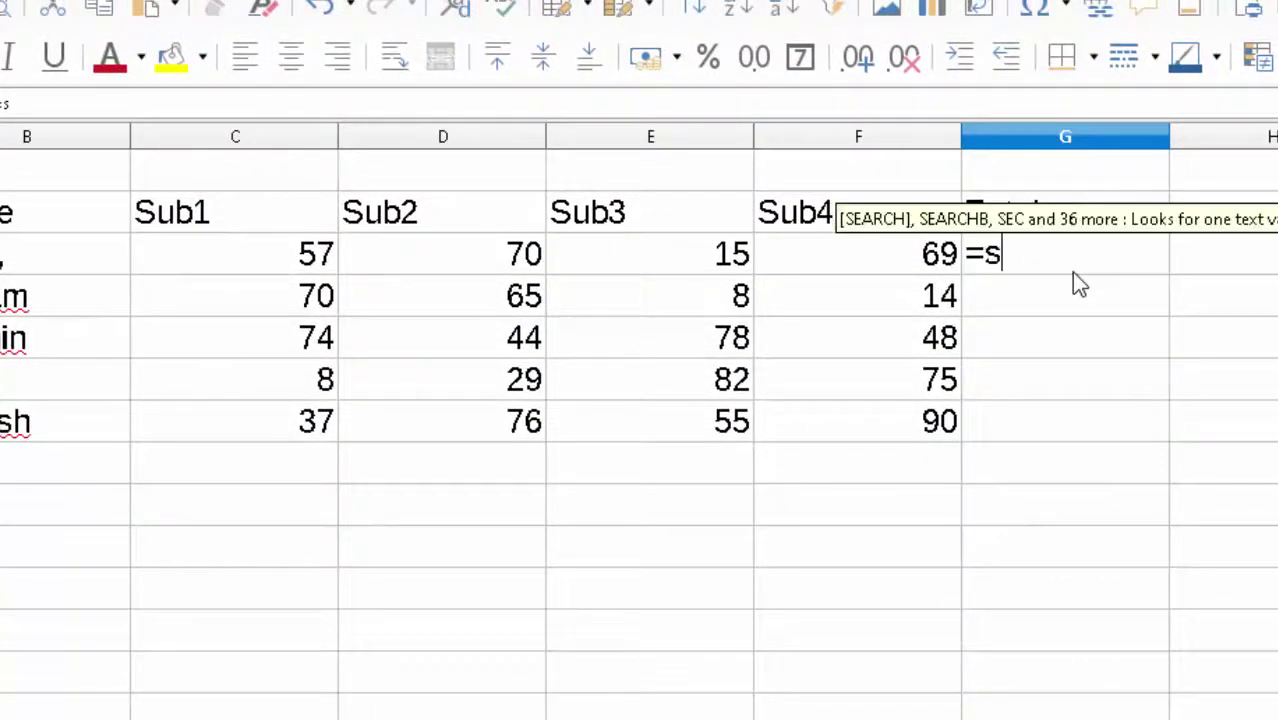
pyautogui.write('um(')
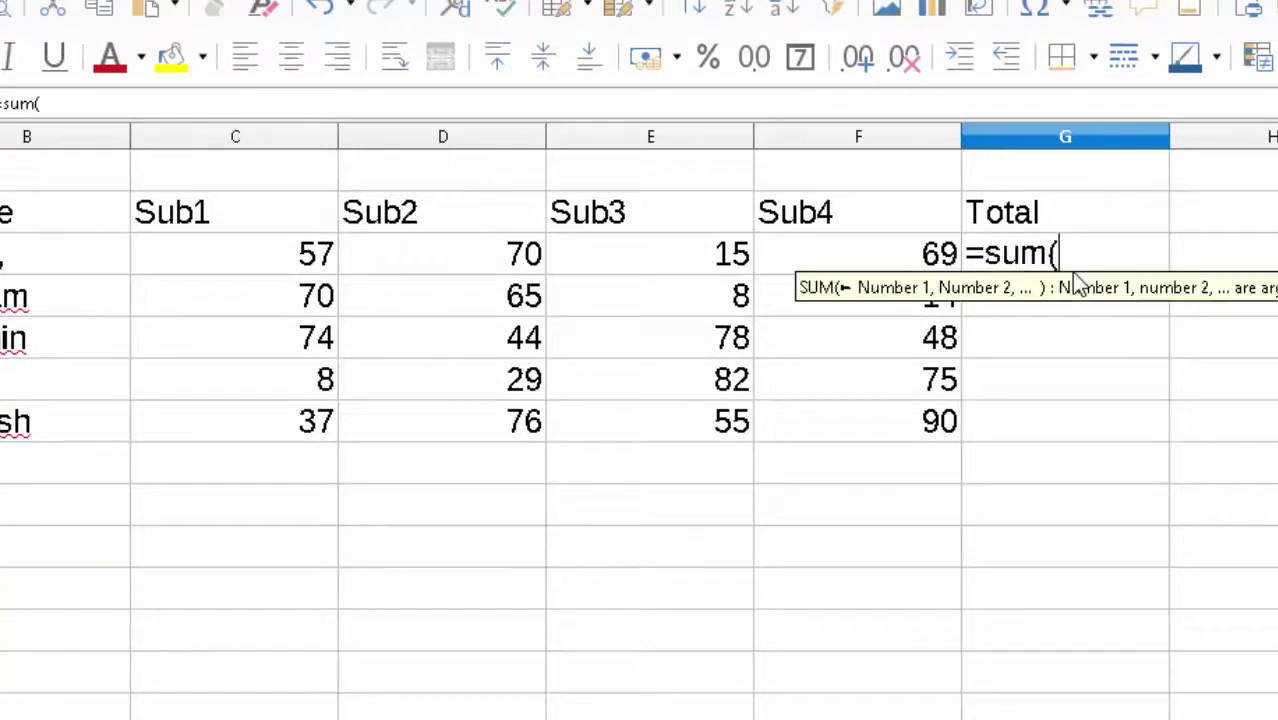
pyautogui.moveTo(280, 257); pyautogui.dragTo(843, 258)
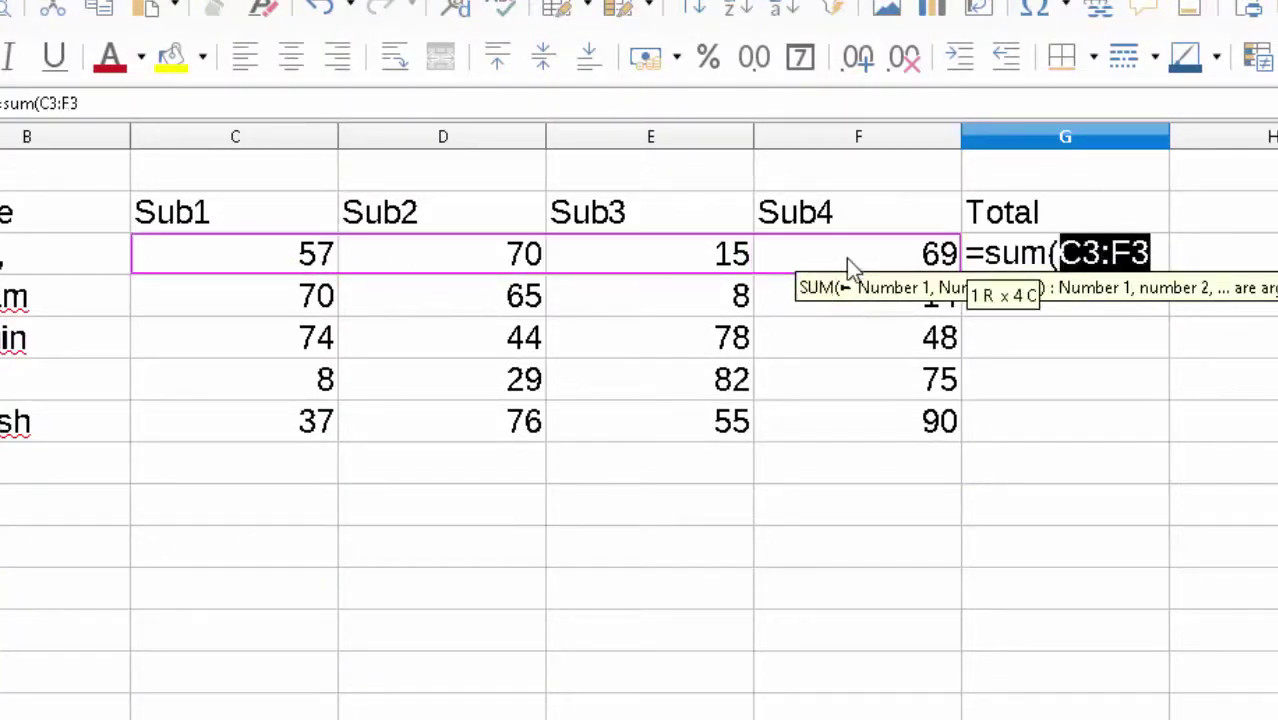
pyautogui.press('Return')
pyautogui.click(1118, 250)
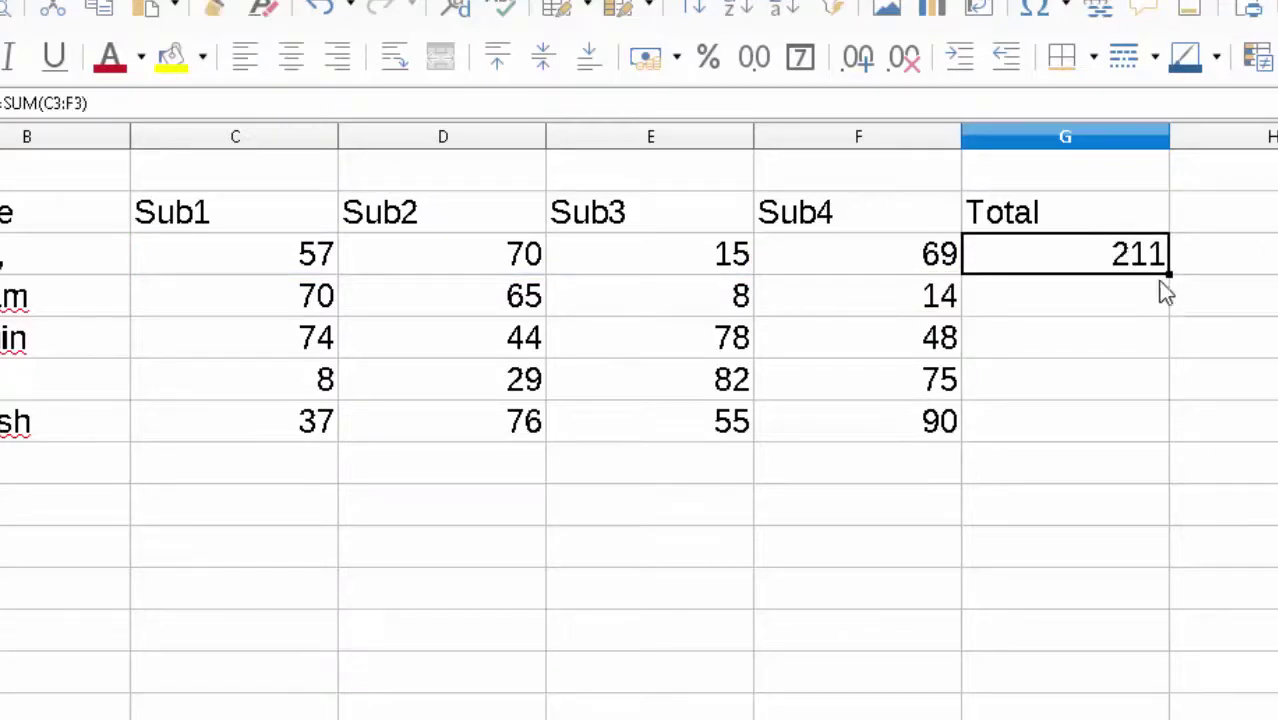
pyautogui.doubleClick(1167, 274)
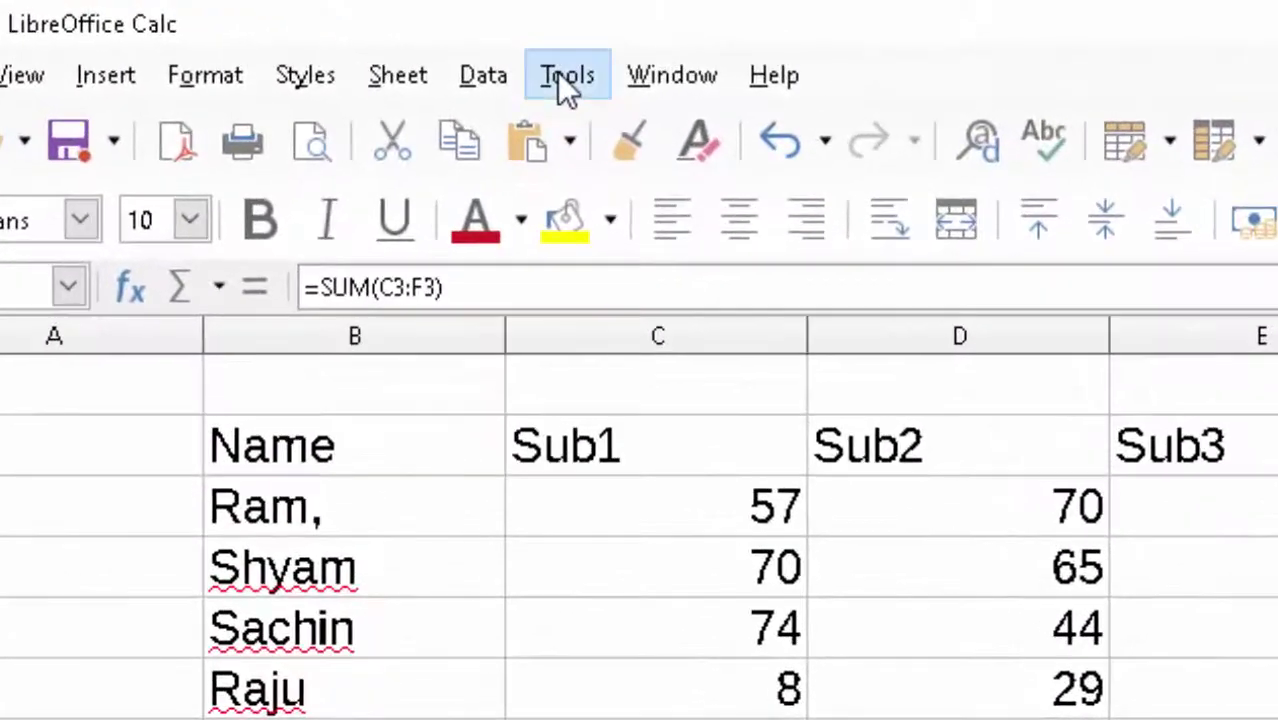
# Protect the spreadsheet structure, entering the same password in the Password and Confirm fields
pyautogui.click(527, 70)
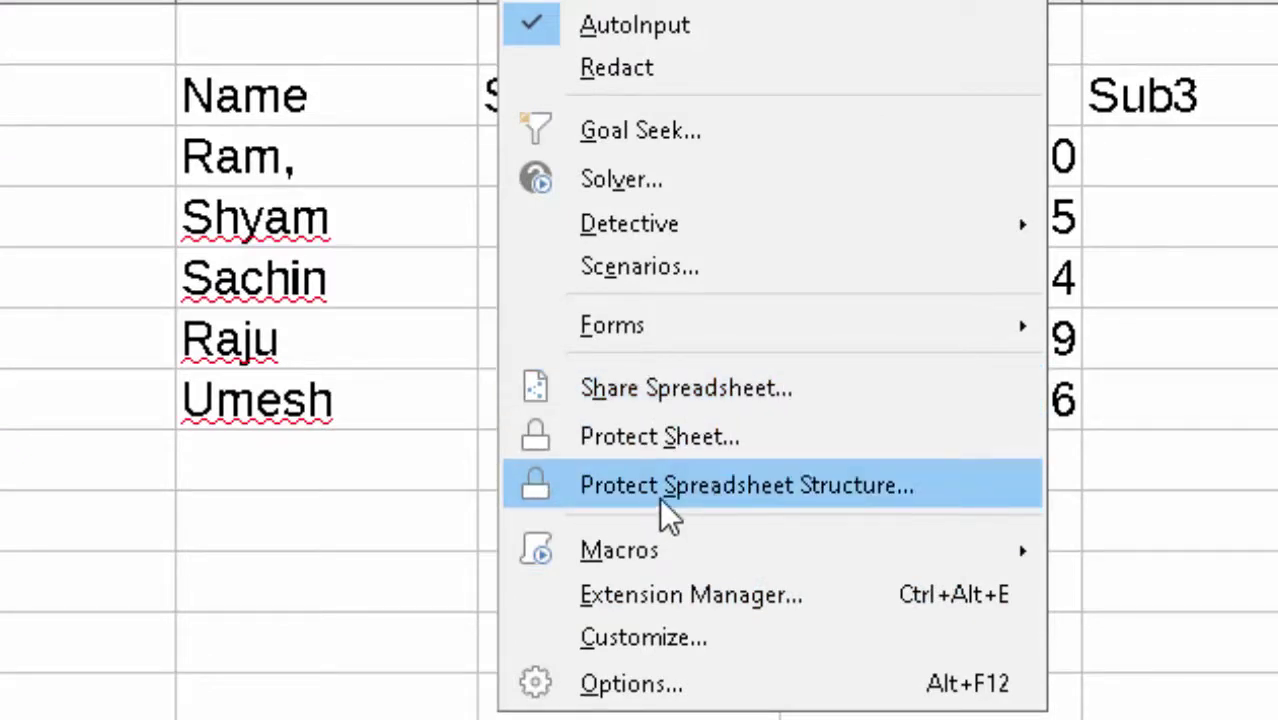
pyautogui.click(825, 486)
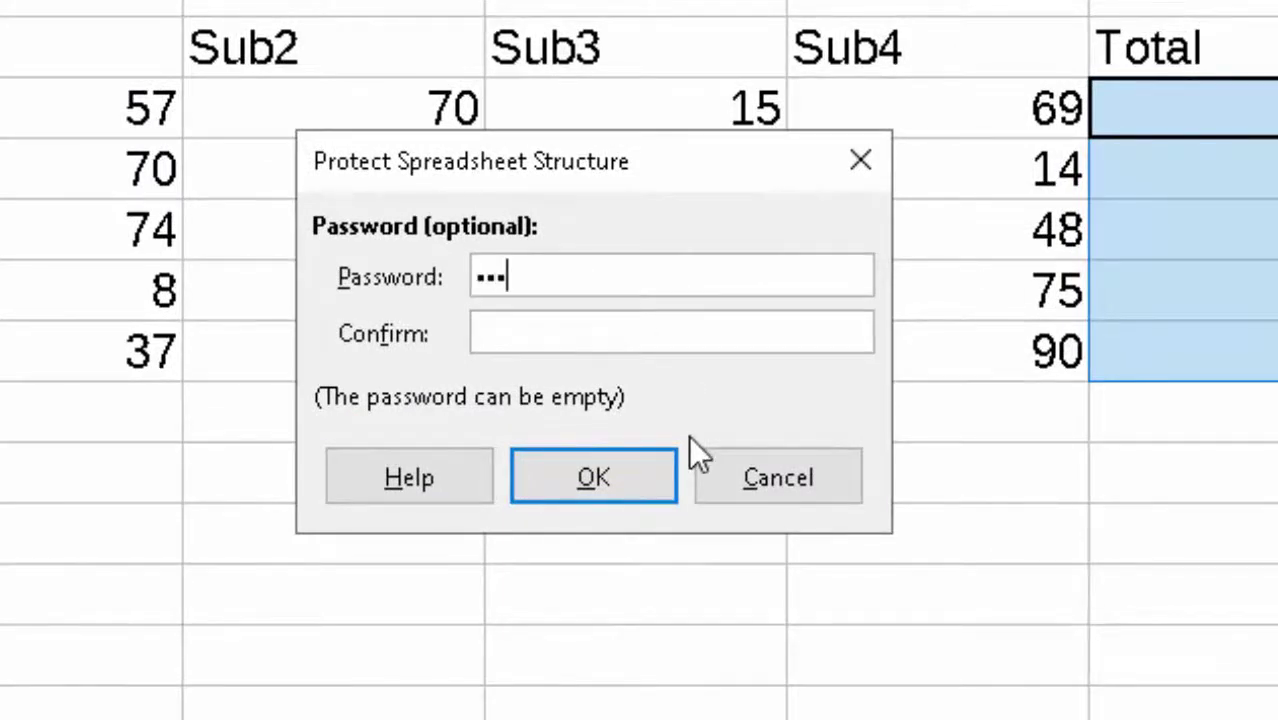
pyautogui.press('Return')
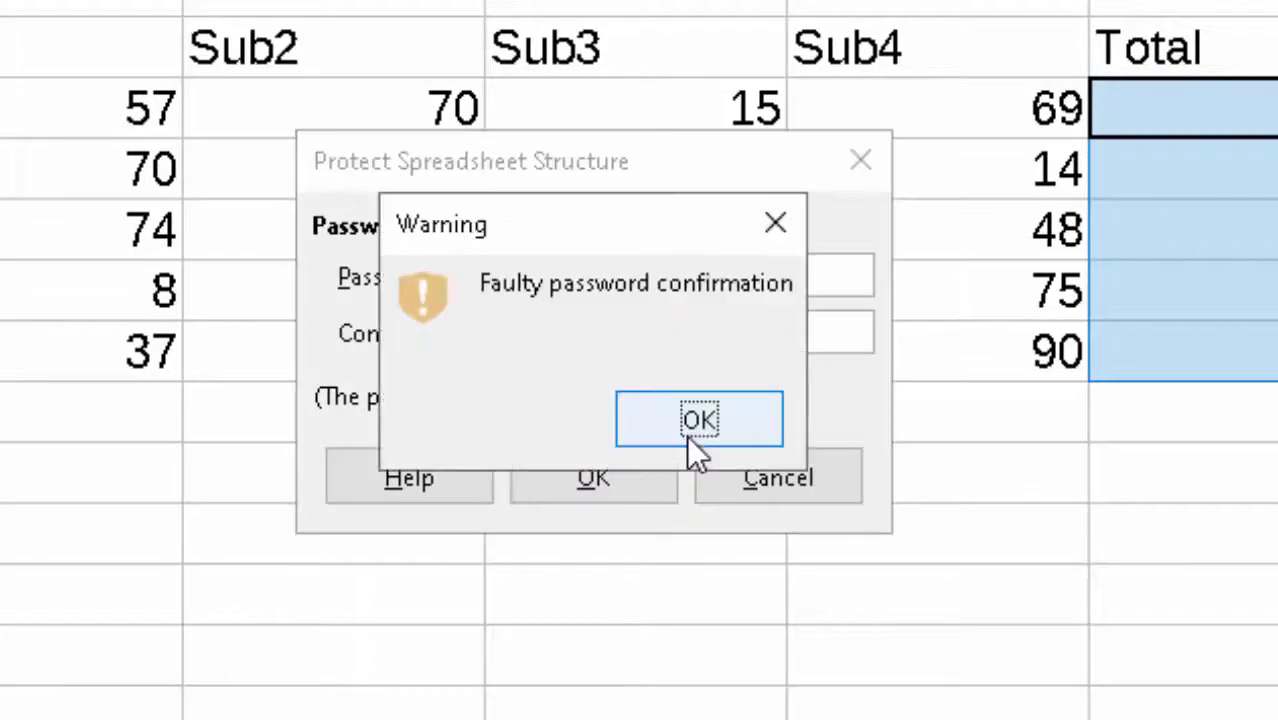
pyautogui.click(739, 417)
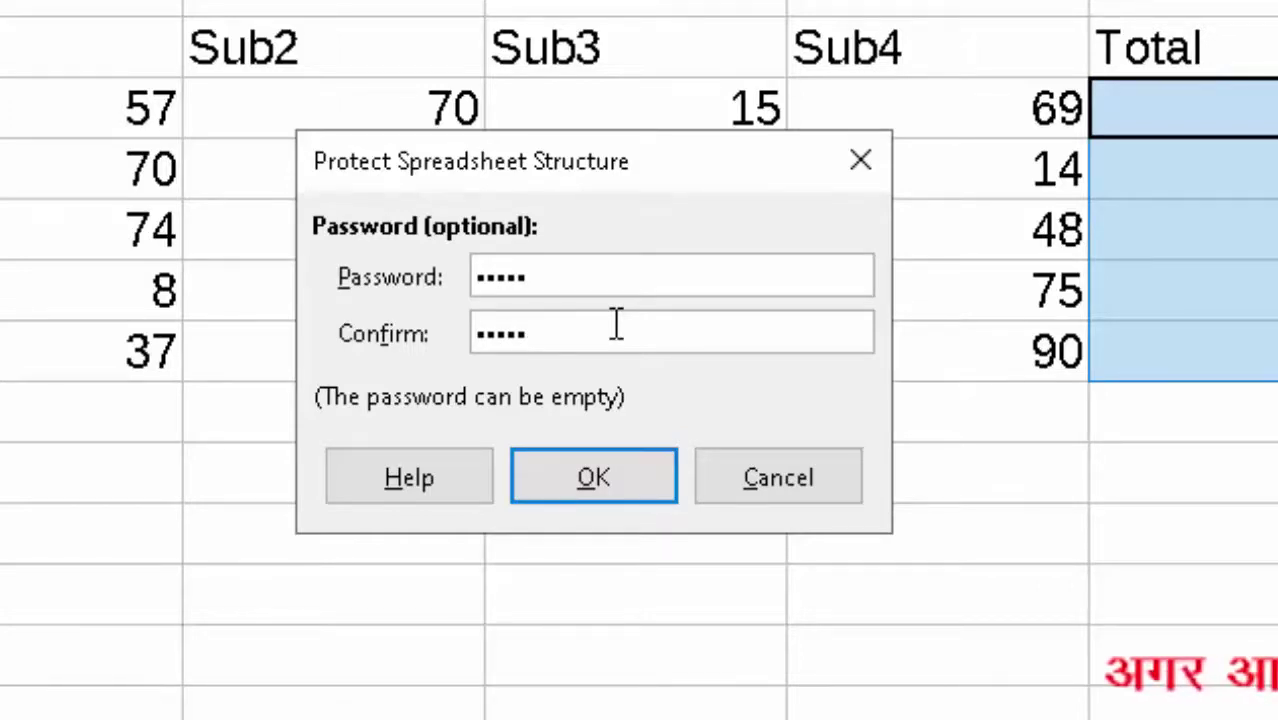
pyautogui.click(630, 472)
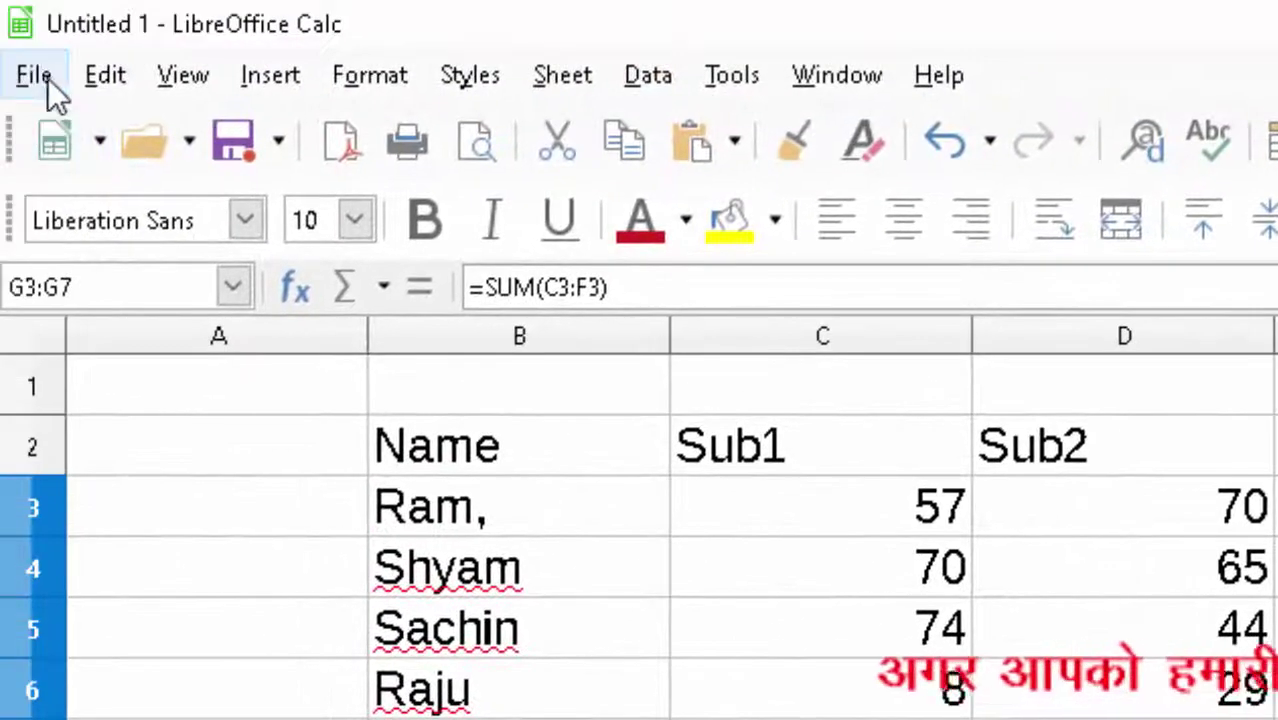
# Save the spreadsheet to the Desktop as an ODF Spreadsheet named password
pyautogui.click(46, 80)
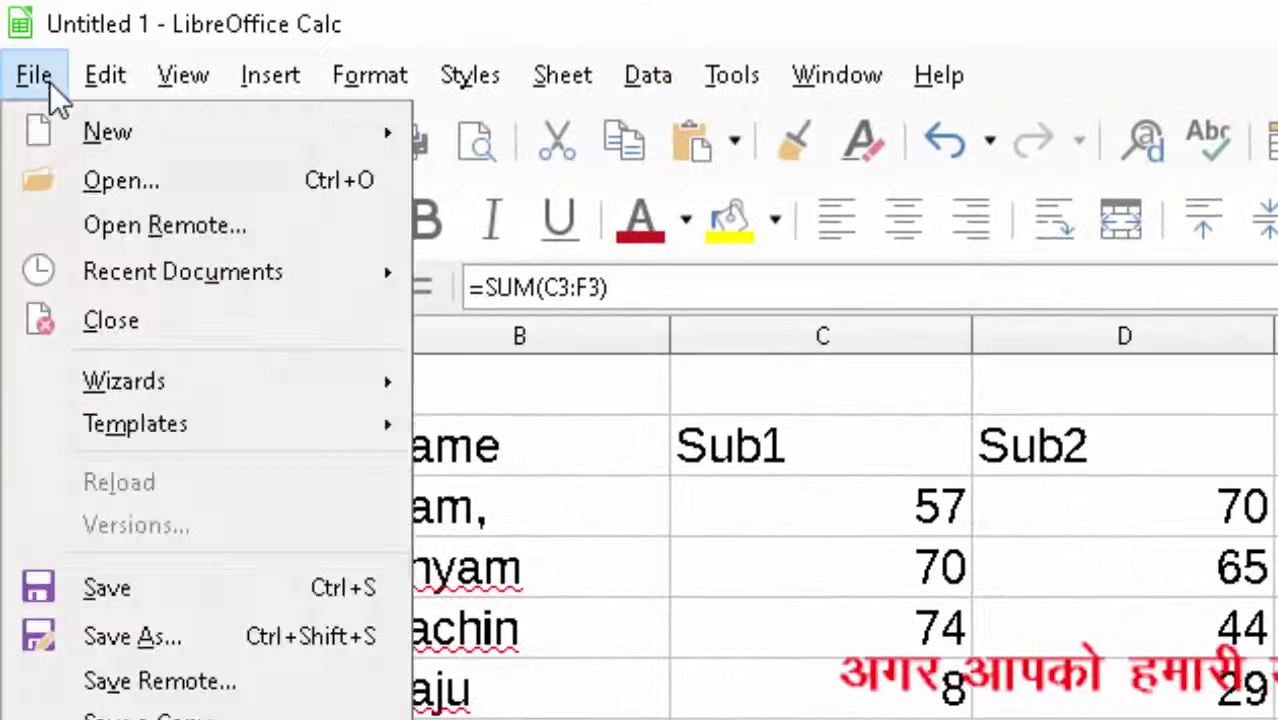
pyautogui.click(183, 586)
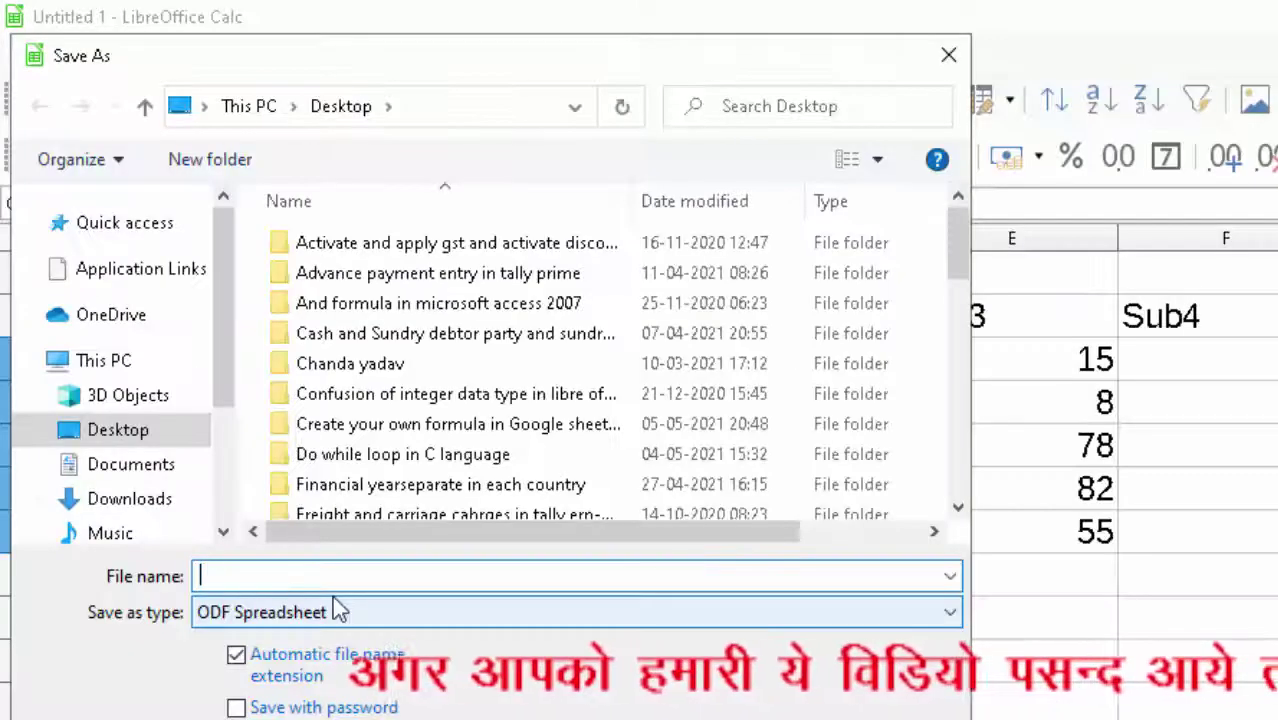
pyautogui.write('pa')
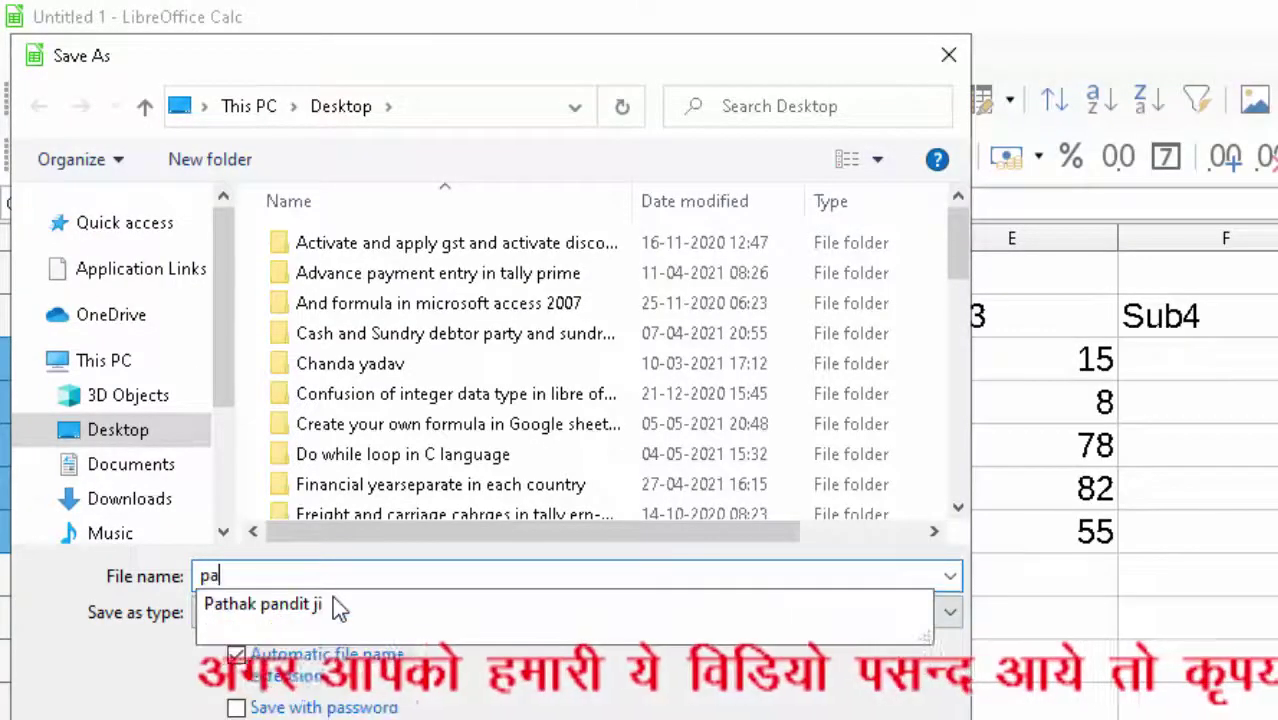
pyautogui.write('sss')
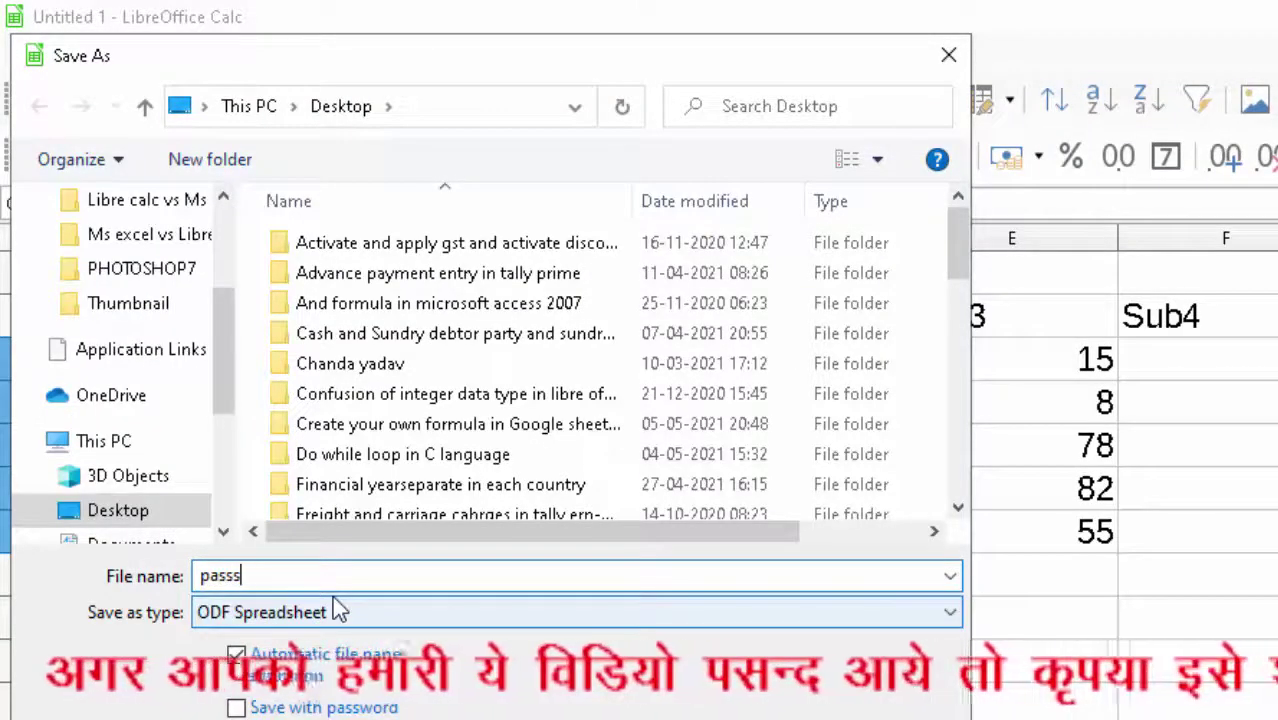
pyautogui.press('BackSpace')
pyautogui.write('word')
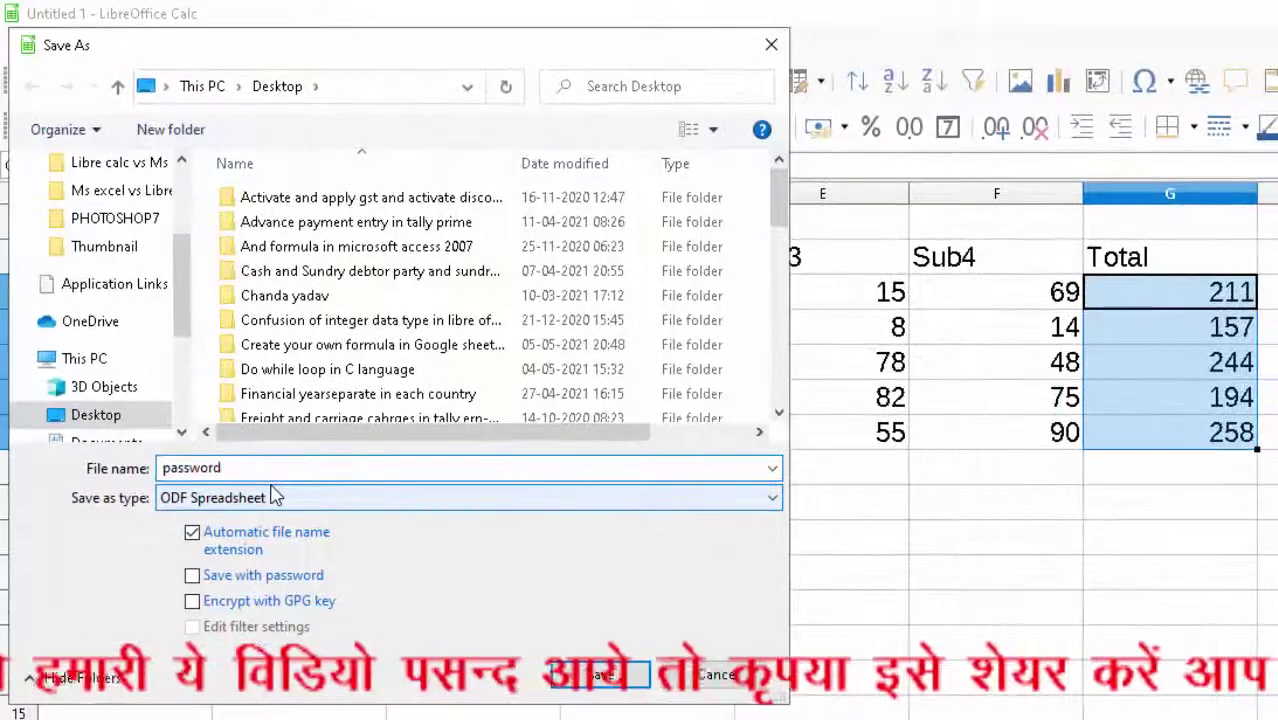
pyautogui.press('Escape')
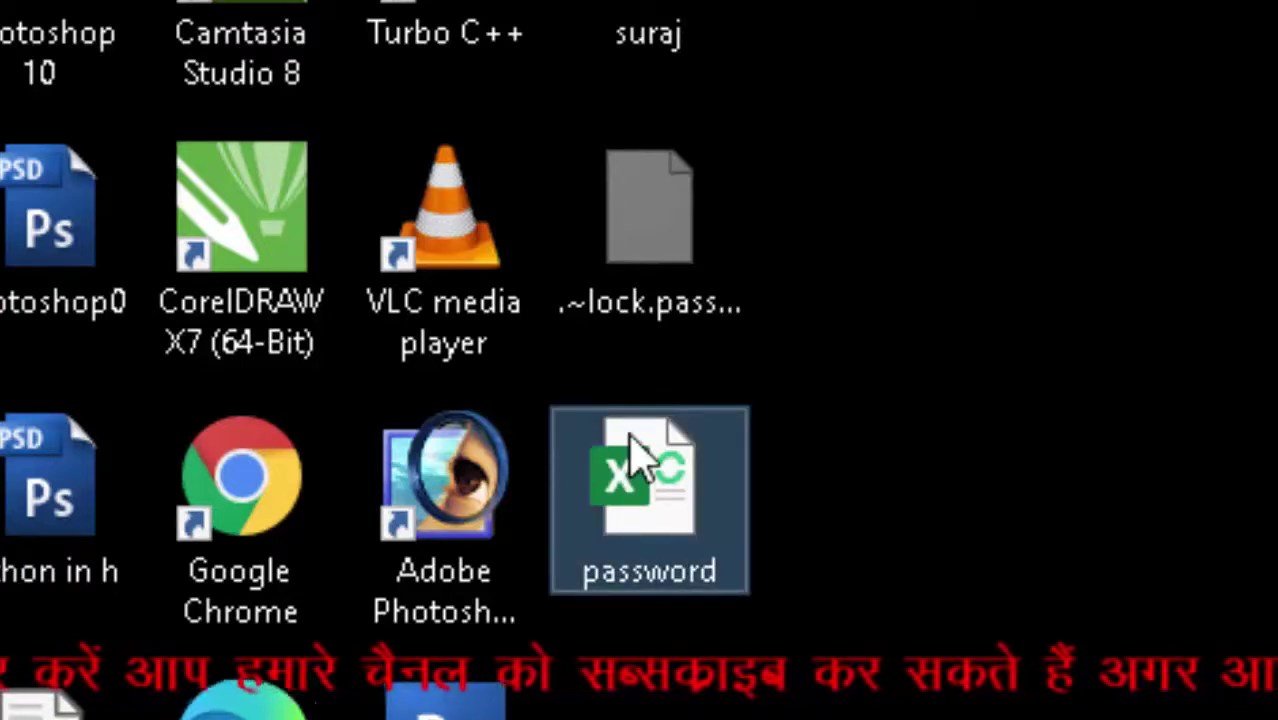
# Switch to the desktop, try to open the password spreadsheet in Excel, and close Excel
pyautogui.doubleClick(648, 503)
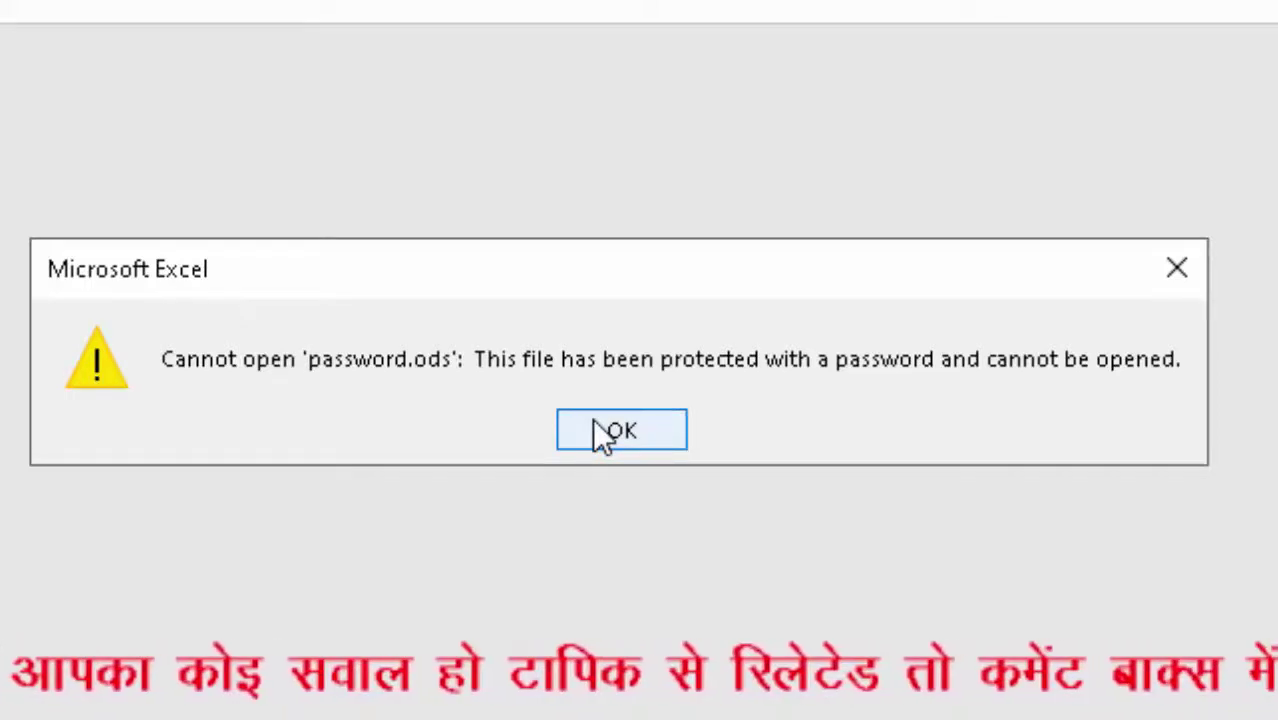
pyautogui.click(593, 420)
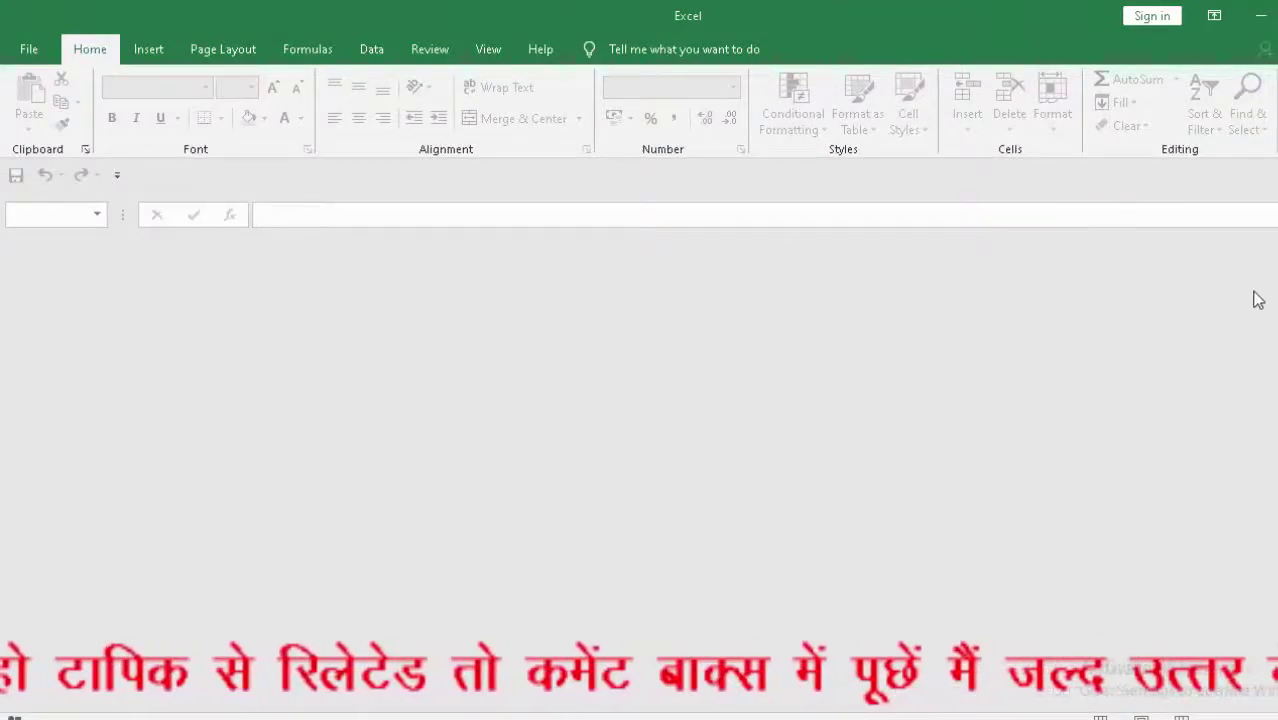
pyautogui.hotkey('alt', 'F4')
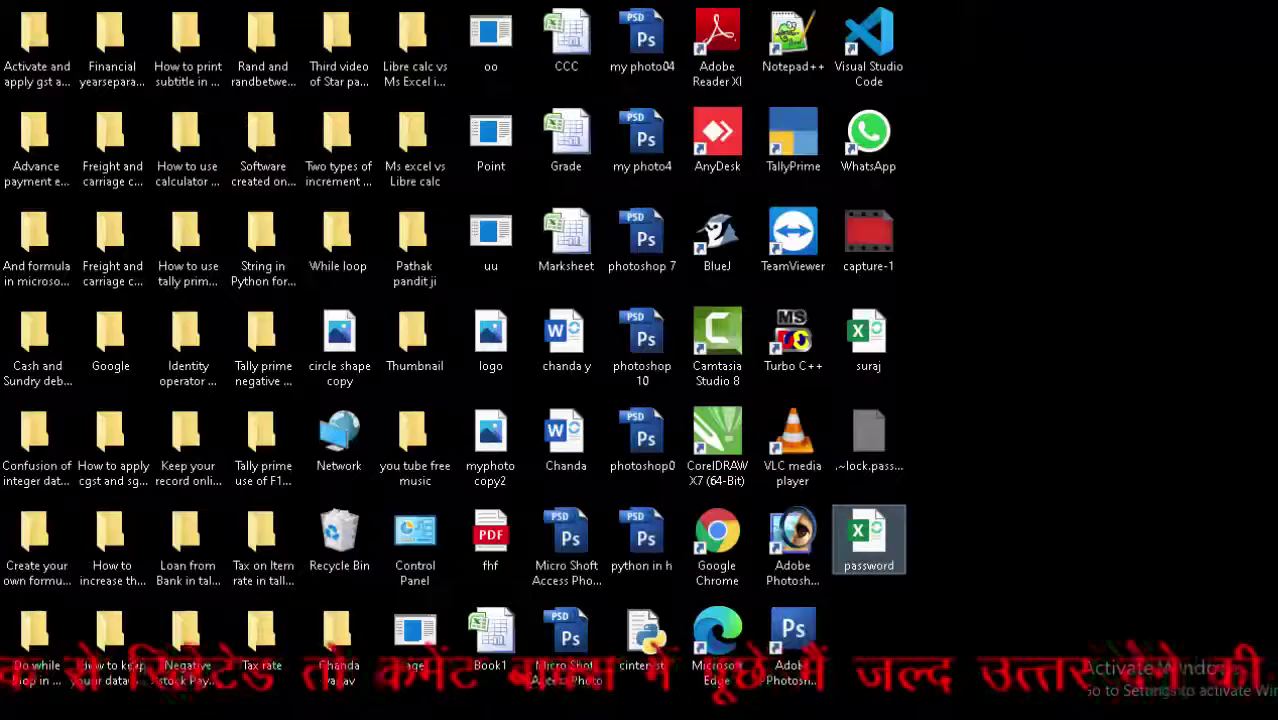
pyautogui.rightClick(1153, 297)
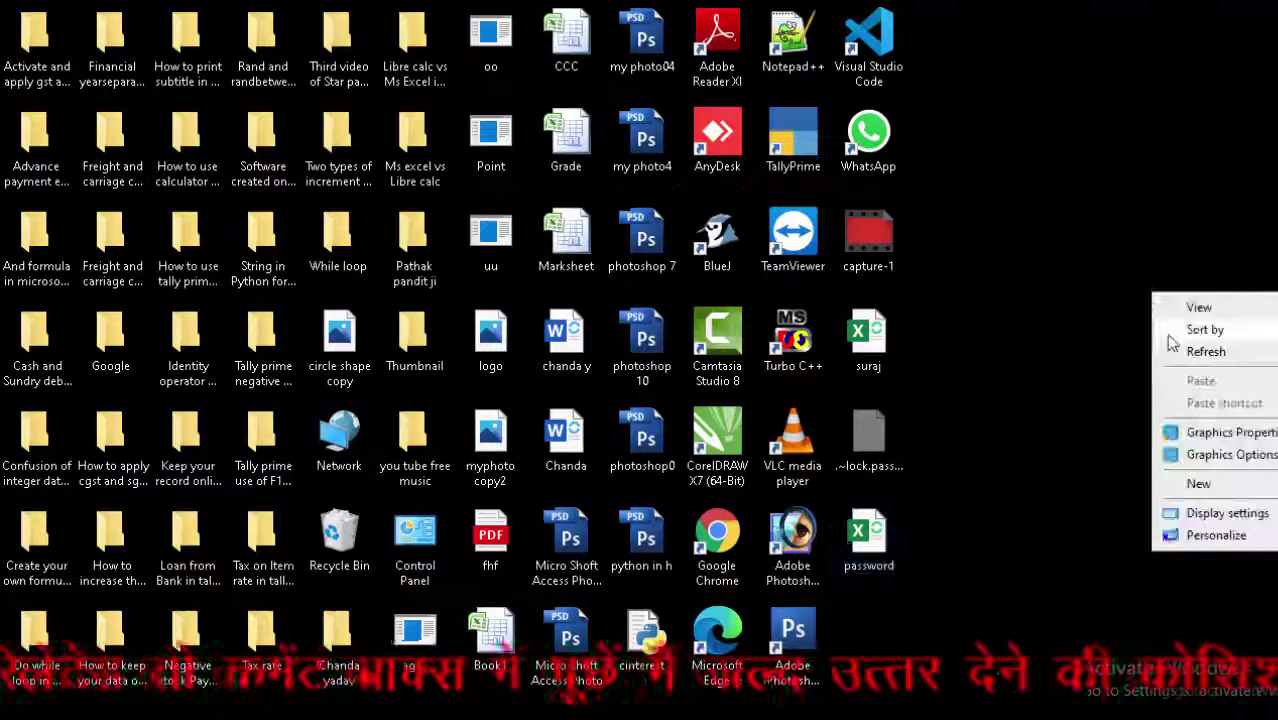
pyautogui.click(1180, 345)
pyautogui.rightClick(1108, 228)
pyautogui.click(1150, 287)
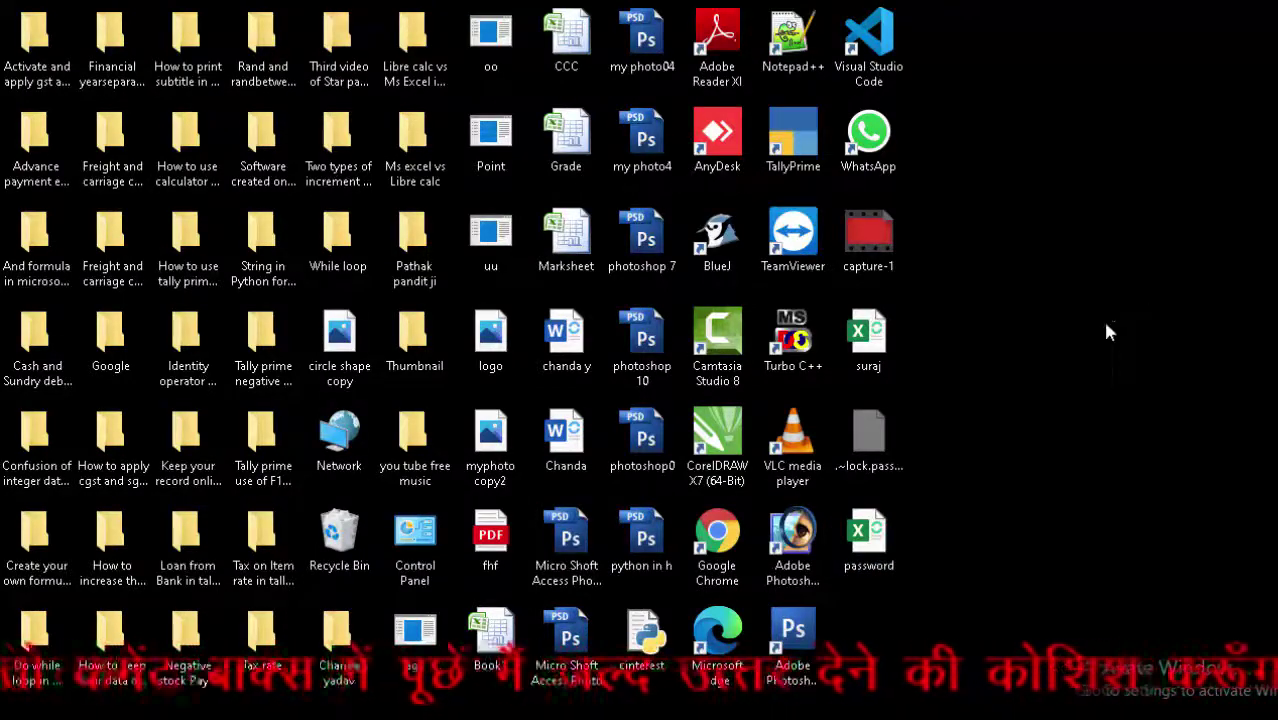
pyautogui.rightClick(1140, 299)
pyautogui.click(1168, 358)
# Try to open the password spreadsheet from the desktop in Excel again, as read-only
pyautogui.press('p')
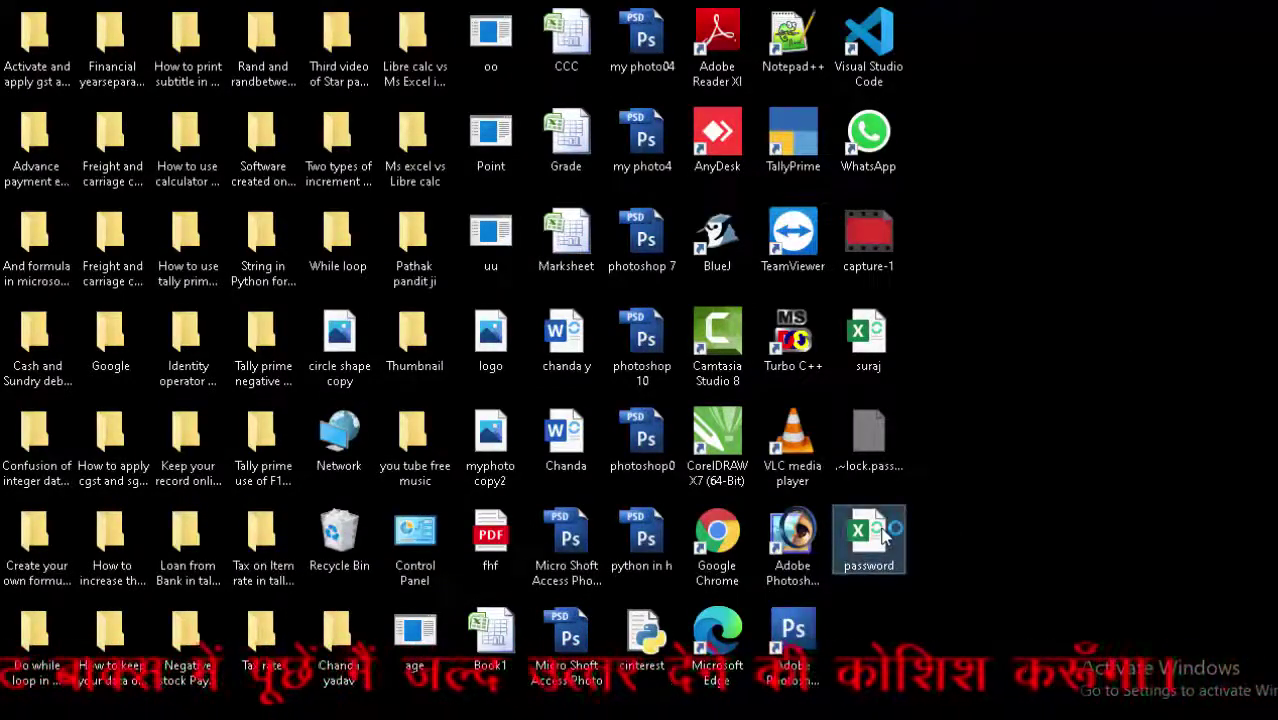
pyautogui.press('Return')
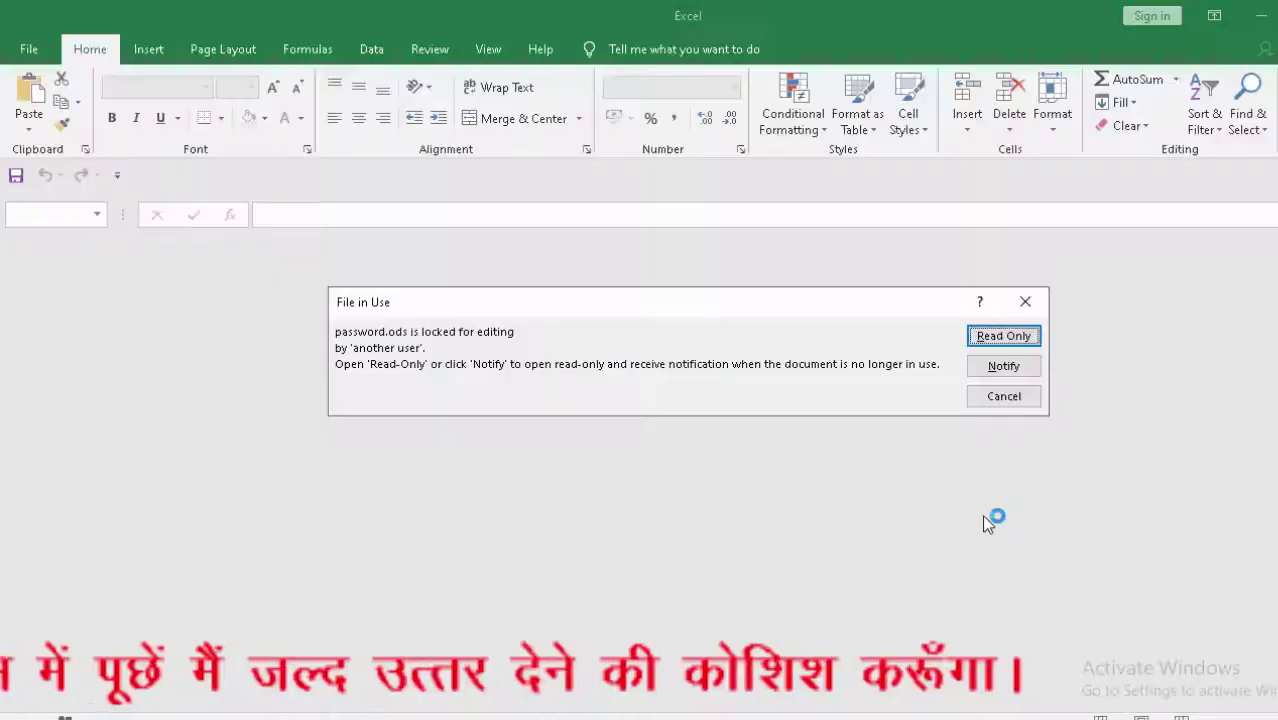
pyautogui.click(1038, 338)
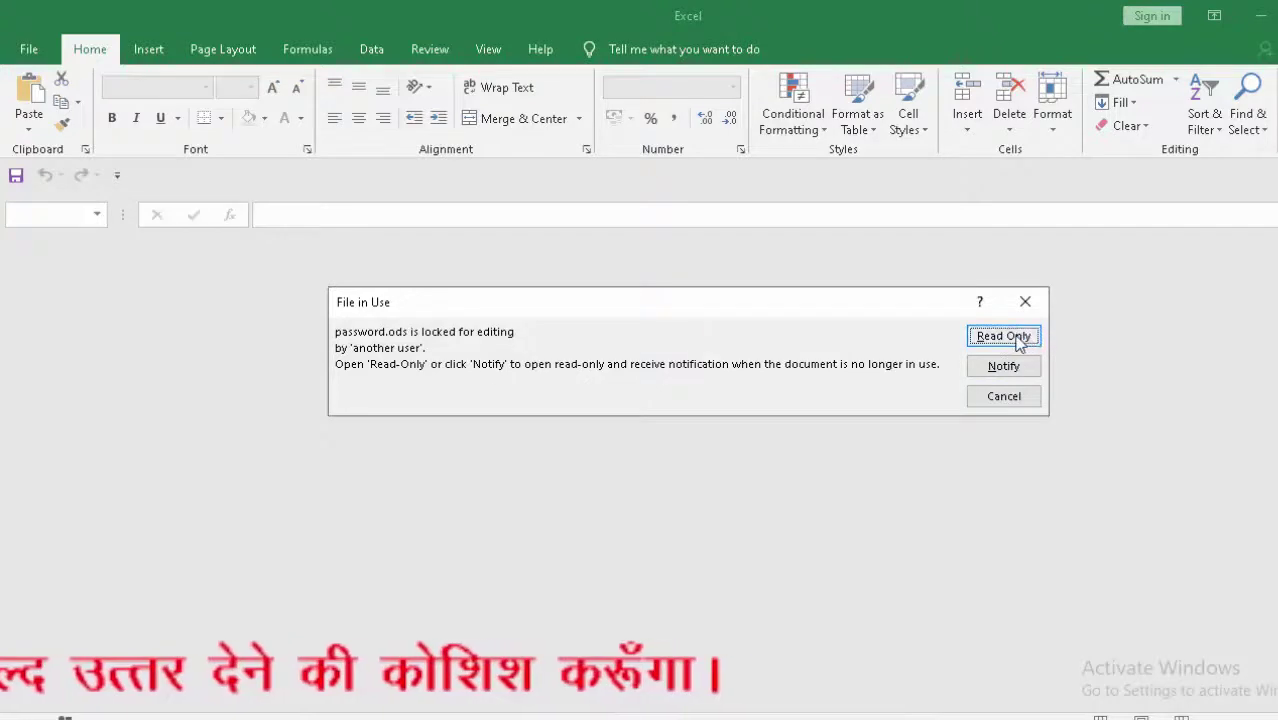
pyautogui.click(720, 440)
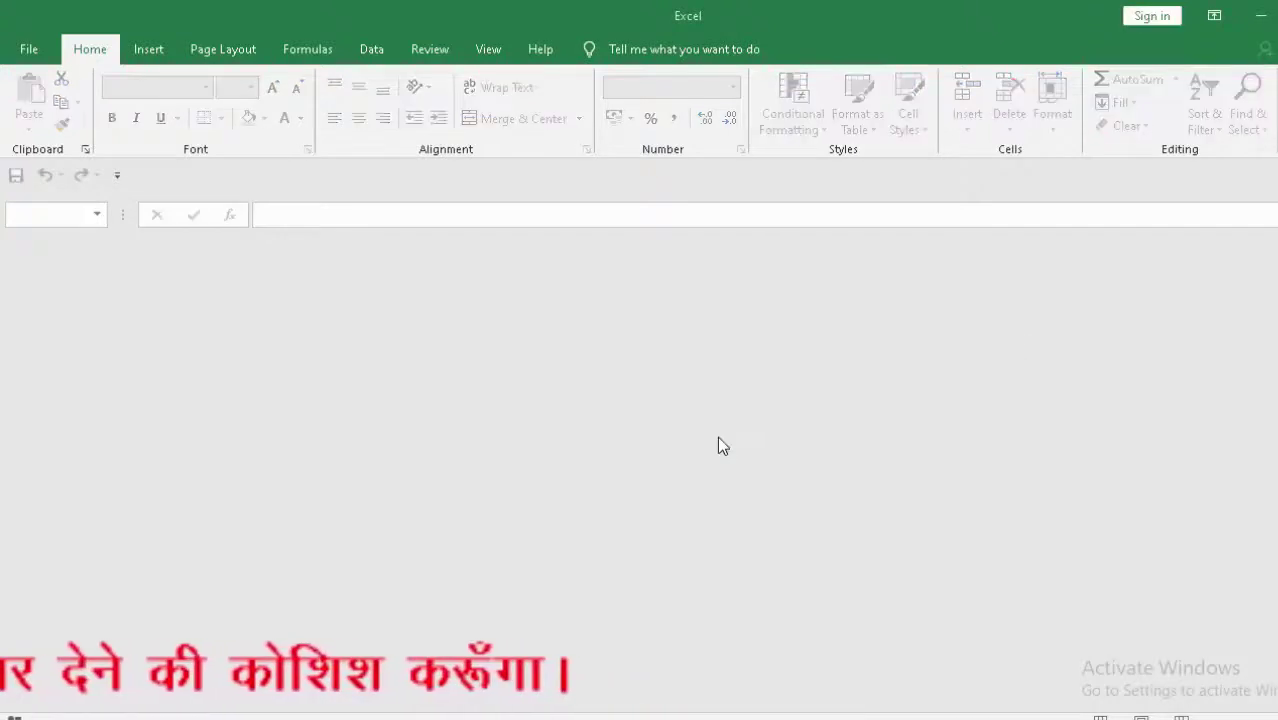